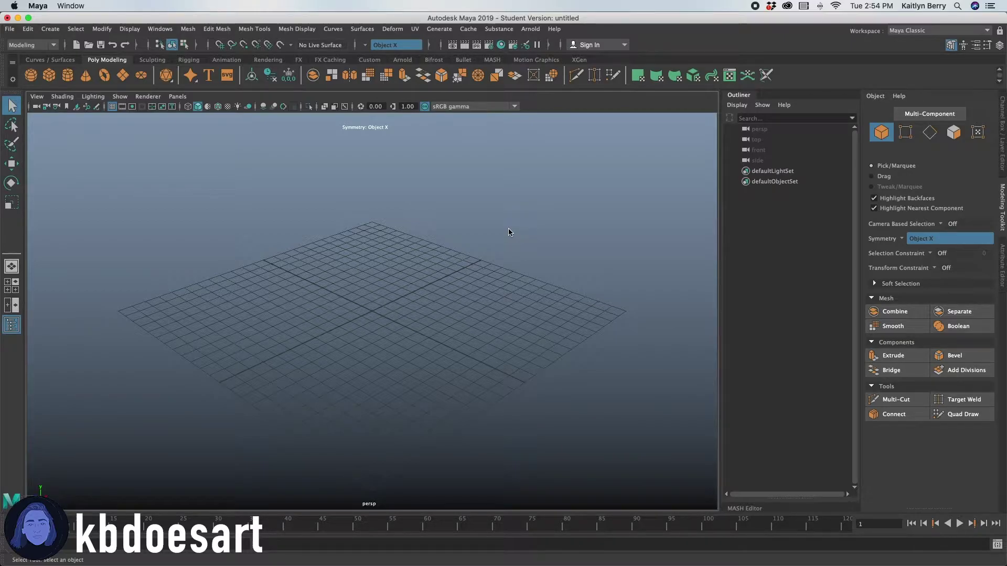
Create a polygon torus at the center of the grid and inspect its smooth preview from above
{"action": "left_click", "coordinate": [105, 75]}
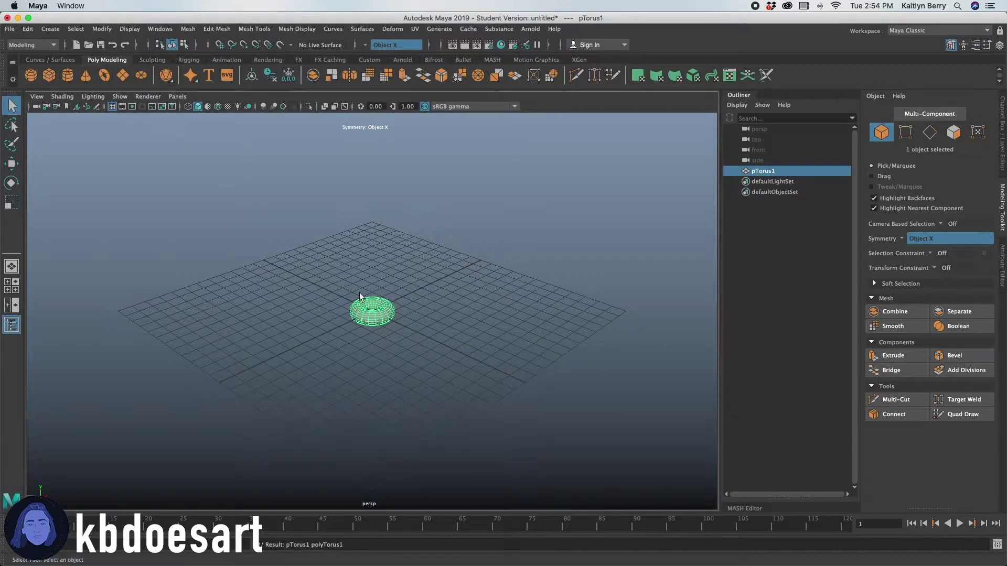
{"action": "scroll", "coordinate": [618, 320], "scroll_direction": "up", "scroll_amount": 6}
{"action": "left_click_drag", "start_coordinate": [513, 265], "coordinate": [515, 422], "text": "alt"}
{"action": "left_click", "coordinate": [456, 379]}
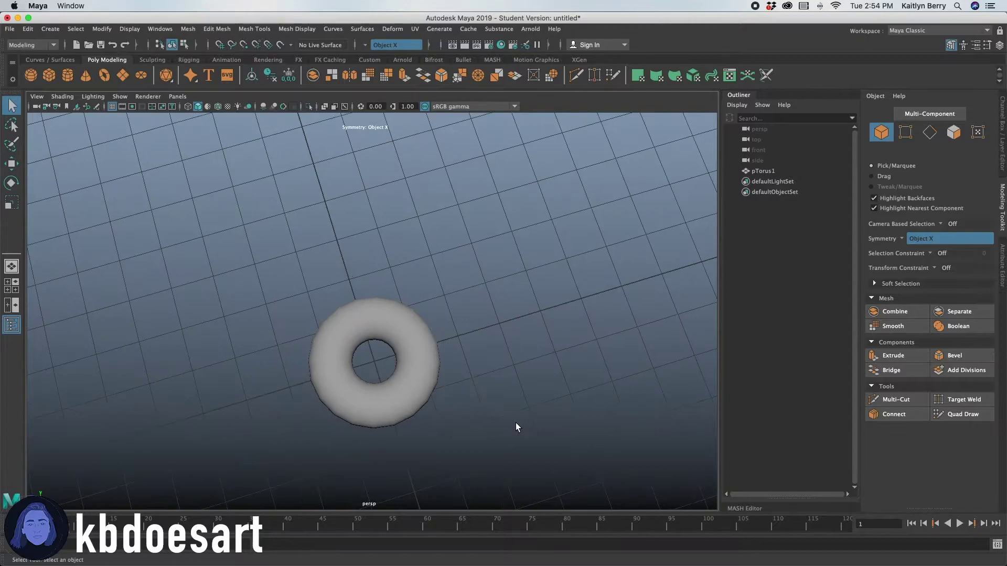
{"action": "left_click", "coordinate": [430, 370]}
{"action": "key", "text": "3"}
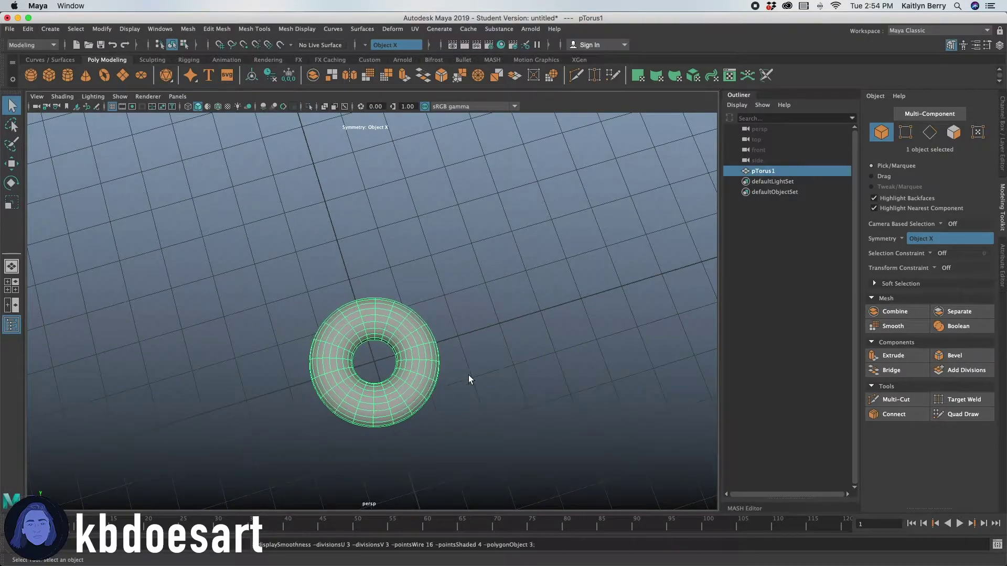
{"action": "left_click_drag", "start_coordinate": [460, 366], "coordinate": [495, 342], "text": "alt"}
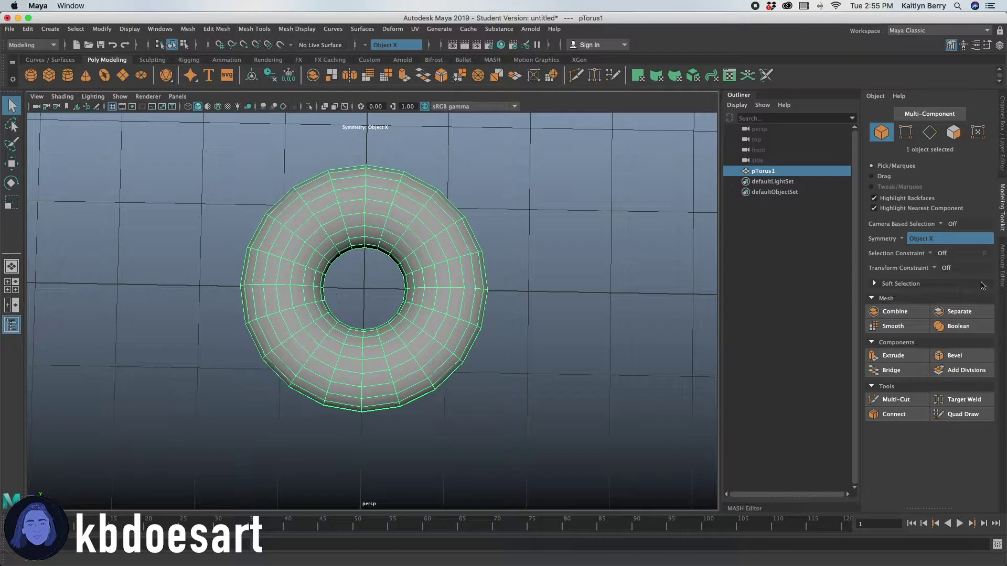
Activate the Multi-Cut tool for the torus and frame the torus in the top view
{"action": "right_click", "coordinate": [444, 265], "text": "shift"}
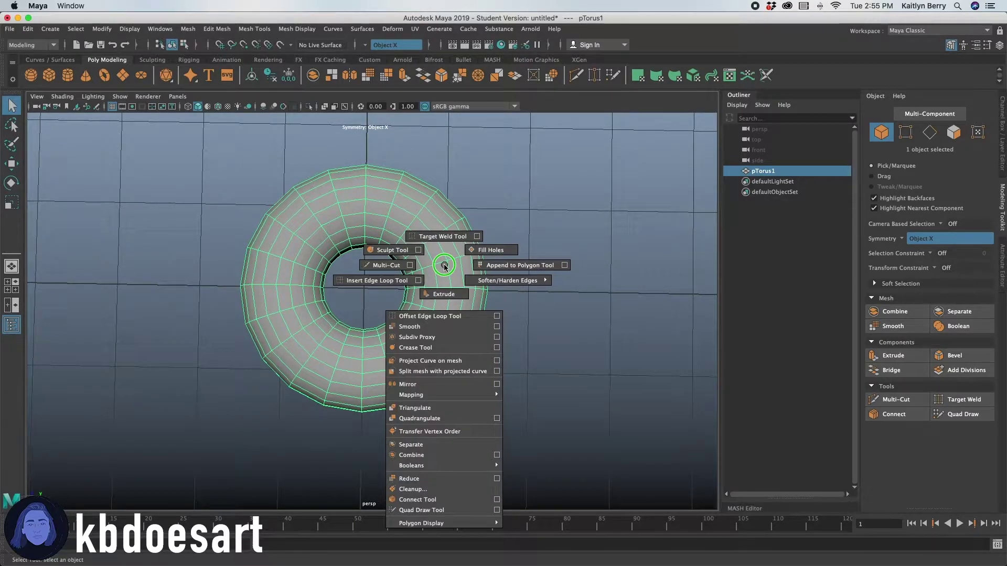
{"action": "left_click", "coordinate": [385, 265]}
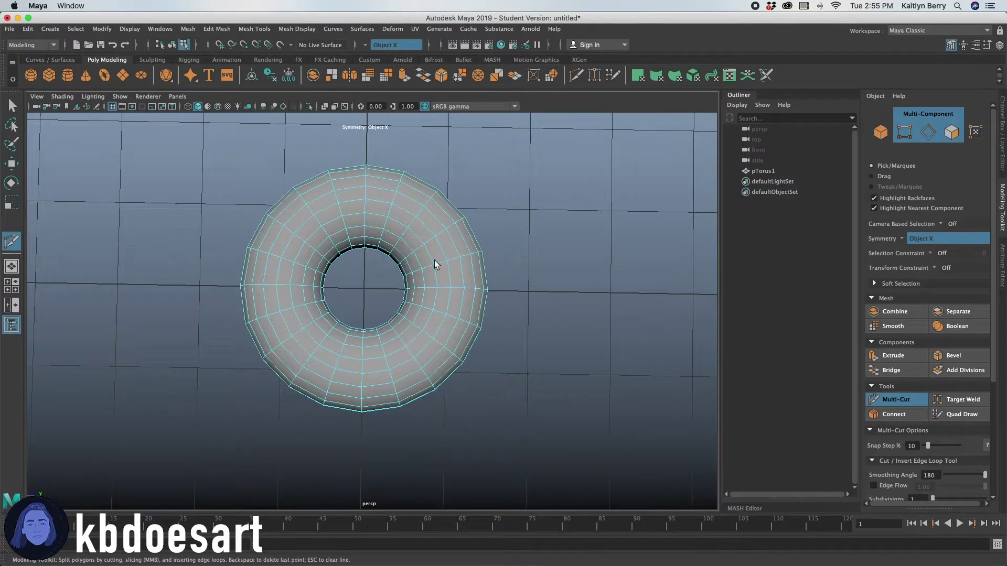
{"action": "key", "text": "space"}
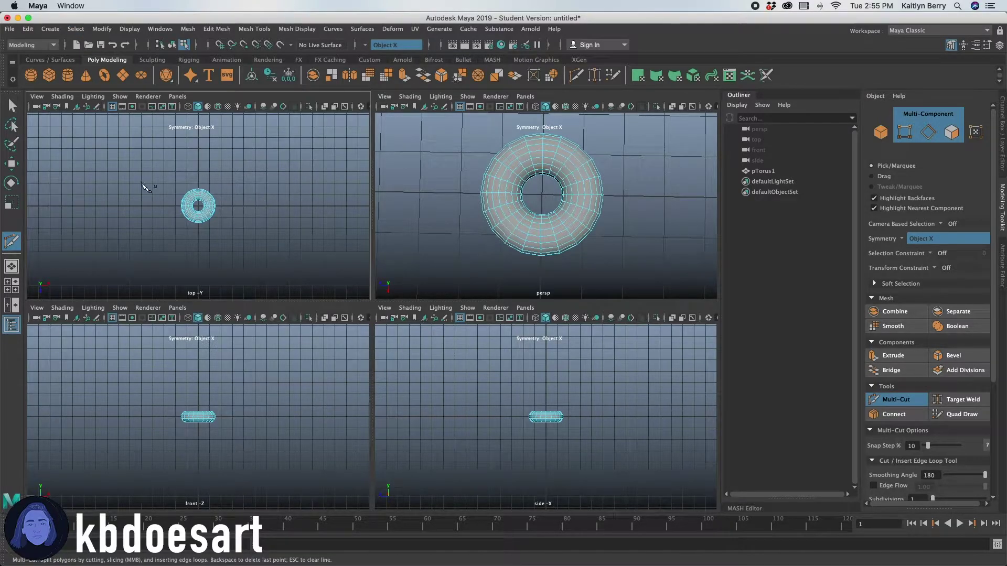
{"action": "key", "text": "space"}
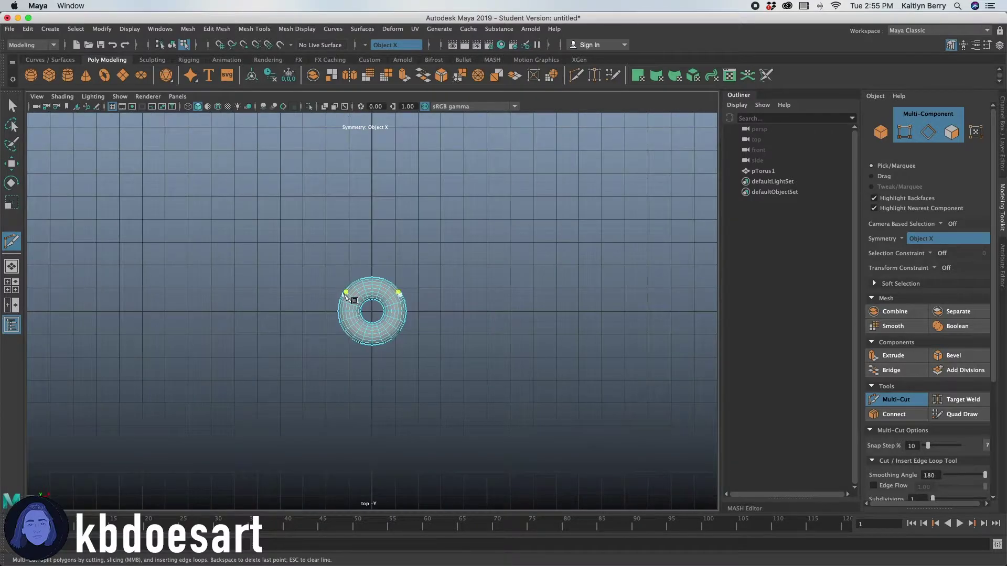
{"action": "key", "text": "f"}
{"action": "left_click", "coordinate": [832, 348]}
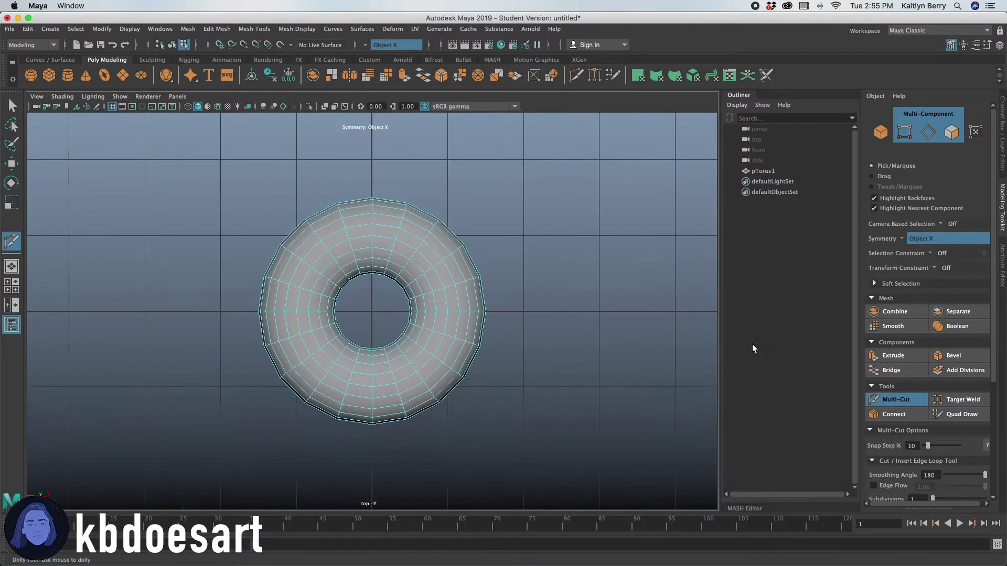
{"action": "left_click", "coordinate": [440, 273]}
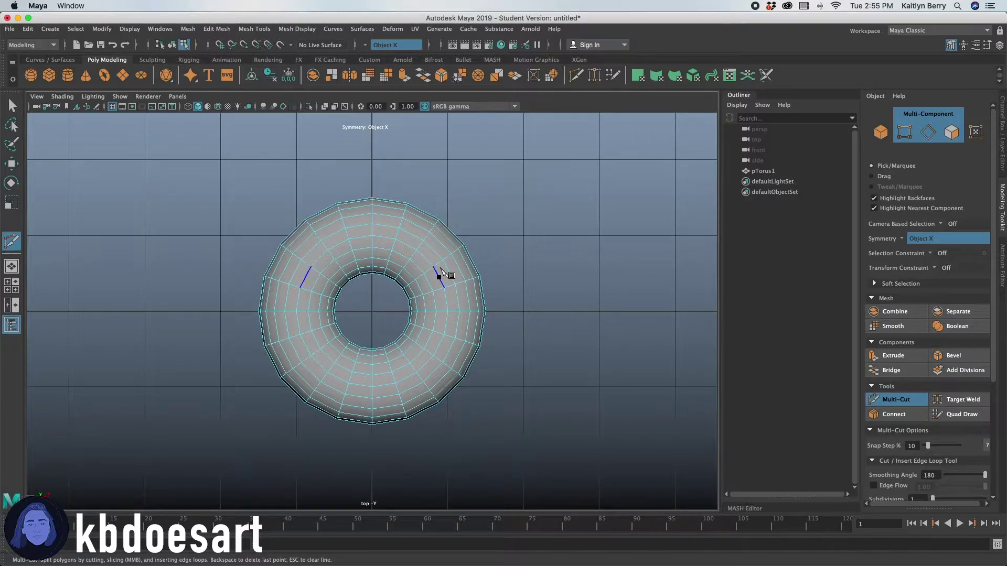
{"action": "mouse_move", "coordinate": [440, 270]}
{"action": "right_mouse_down"}
{"action": "mouse_move", "coordinate": [445, 292]}
{"action": "mouse_move", "coordinate": [444, 277]}
{"action": "right_mouse_up"}
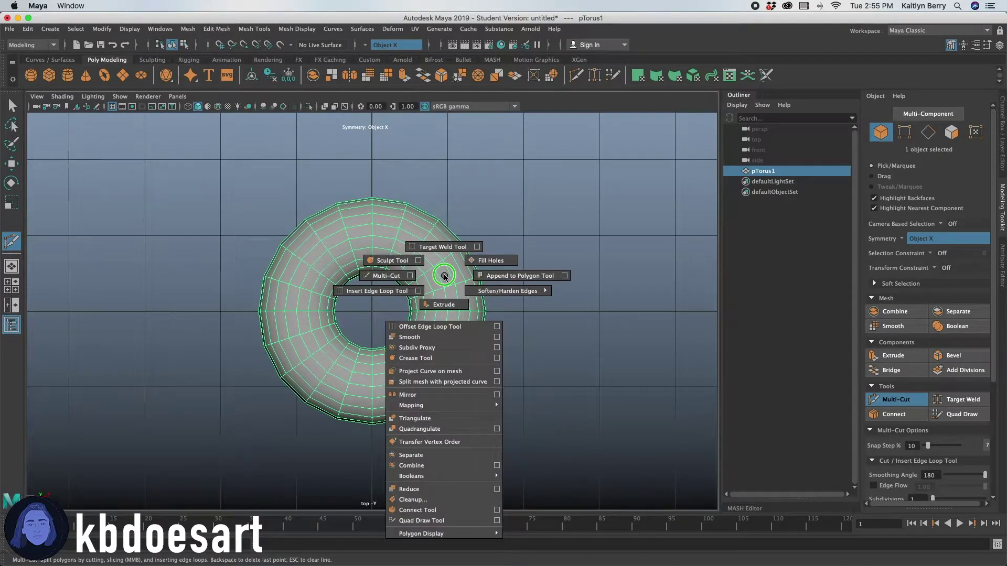
{"action": "right_click_drag", "start_coordinate": [444, 276], "coordinate": [344, 296], "text": "shift"}
{"action": "key", "text": "q"}
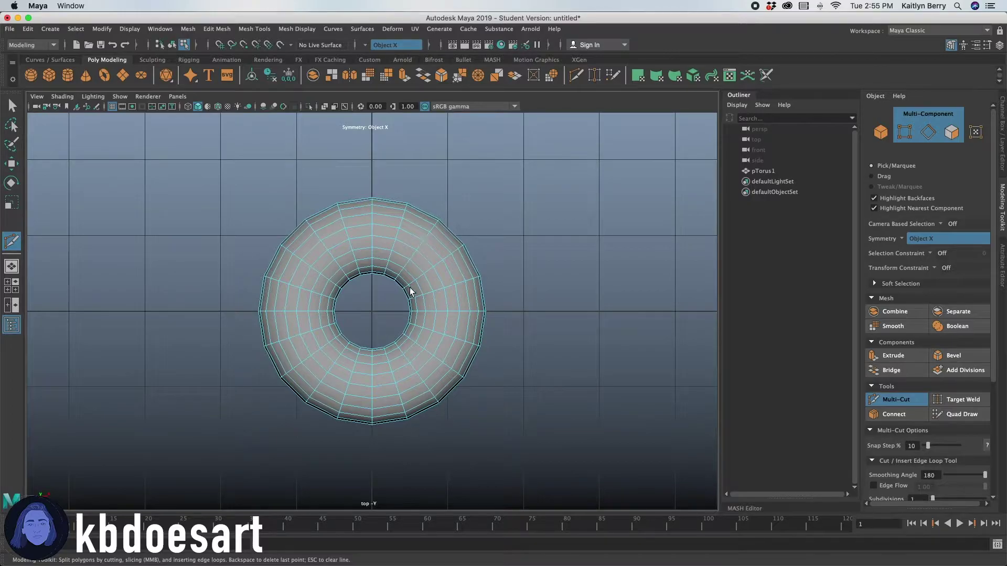
{"action": "left_click", "coordinate": [308, 238]}
{"action": "left_click", "coordinate": [371, 207]}
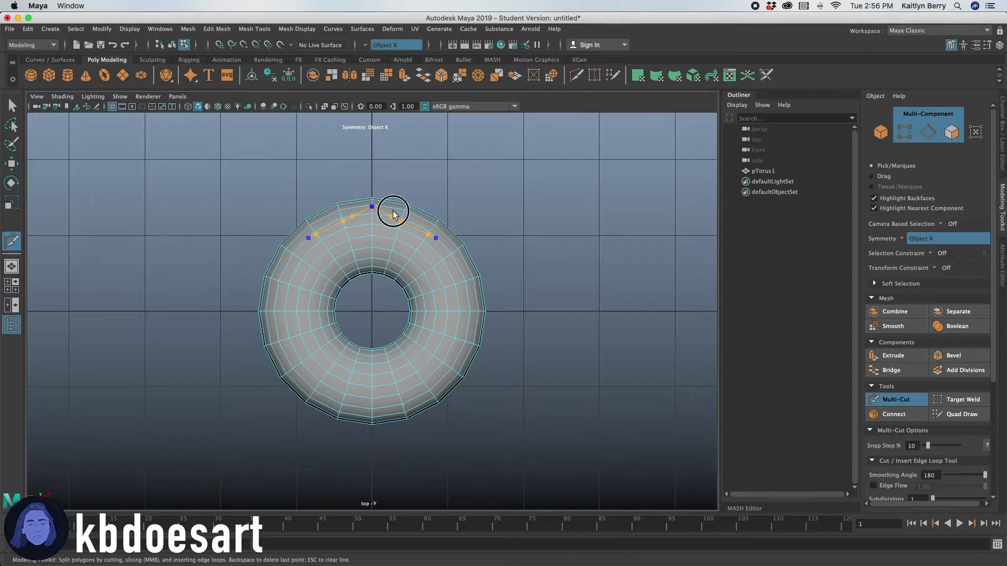
{"action": "right_click", "coordinate": [498, 373]}
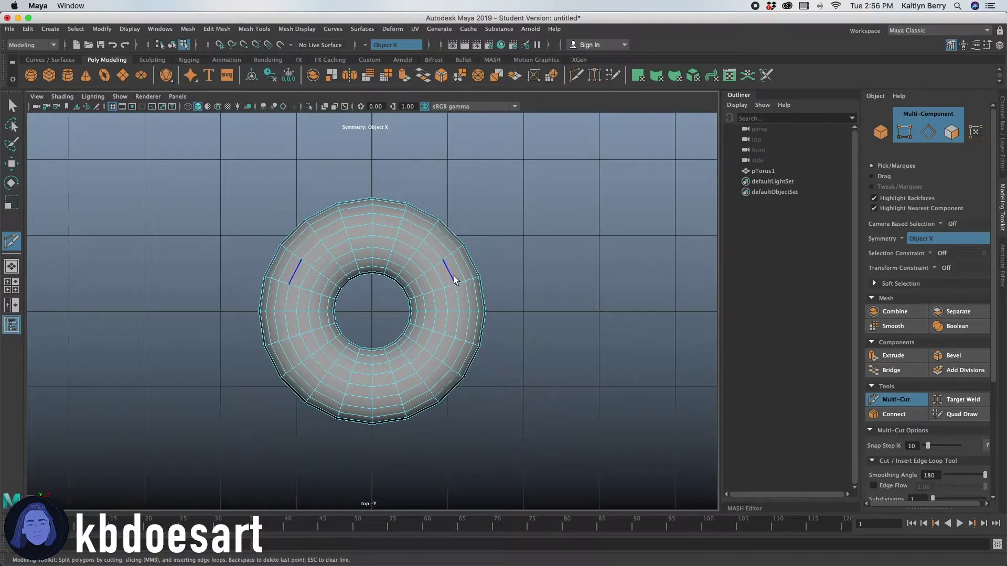
Turn symmetry off
{"action": "left_click", "coordinate": [372, 44]}
{"action": "left_click", "coordinate": [399, 44]}
{"action": "left_click", "coordinate": [373, 47]}
{"action": "left_click", "coordinate": [374, 50]}
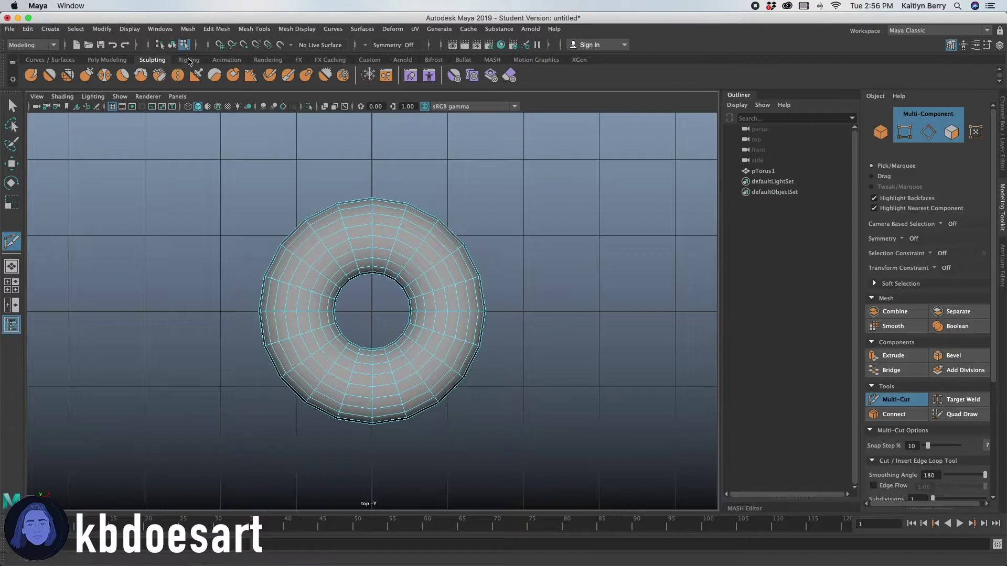
Try drawing a freehand outline over the torus with the Pencil Curve tool, and undo the curve
{"action": "left_click", "coordinate": [226, 59]}
{"action": "left_click", "coordinate": [259, 60]}
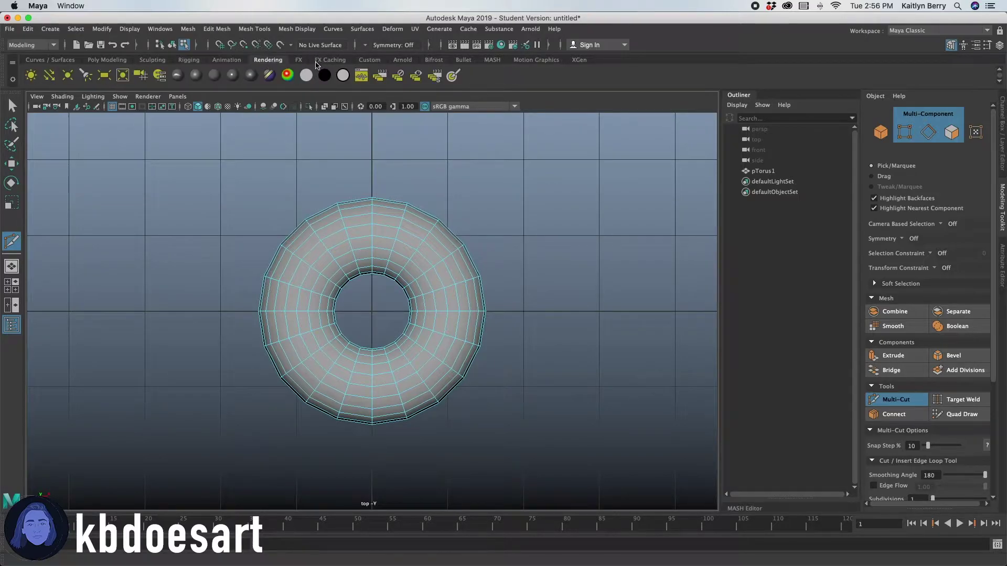
{"action": "left_click", "coordinate": [313, 60]}
{"action": "left_click", "coordinate": [50, 59]}
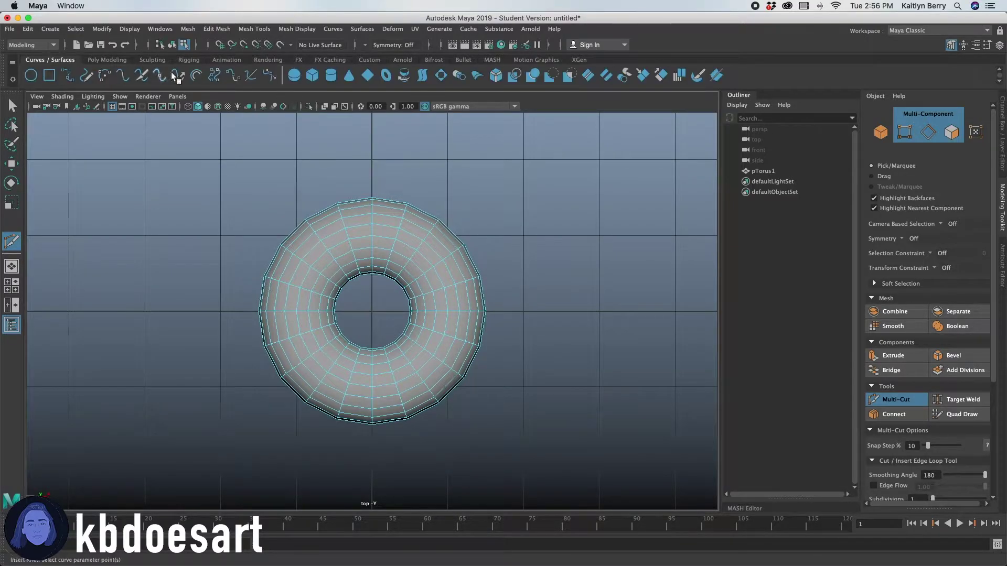
{"action": "left_click", "coordinate": [87, 76]}
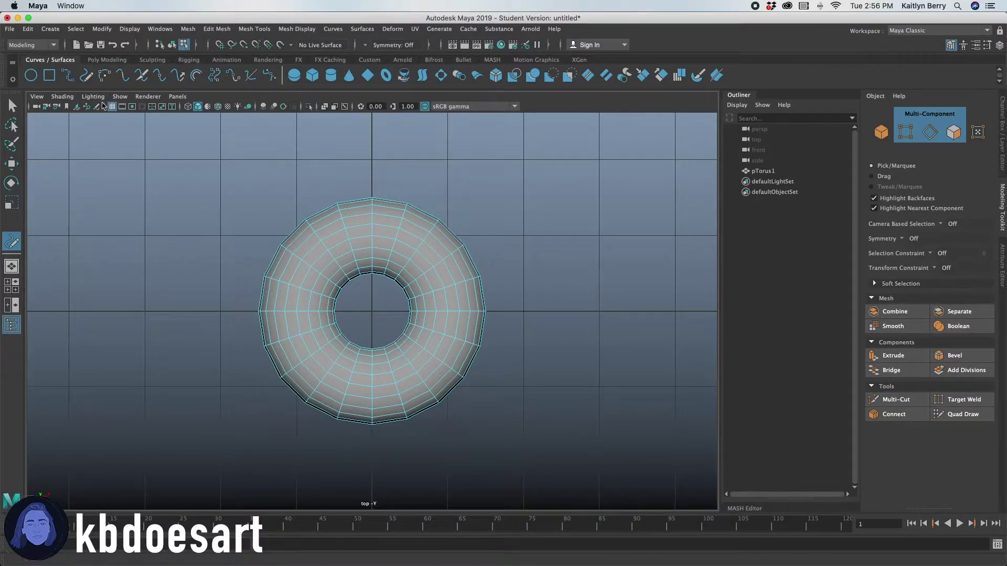
{"action": "mouse_move", "coordinate": [285, 267]}
{"action": "left_mouse_down"}
{"action": "mouse_move", "coordinate": [438, 256]}
{"action": "mouse_move", "coordinate": [425, 387]}
{"action": "mouse_move", "coordinate": [281, 310]}
{"action": "mouse_move", "coordinate": [284, 276]}
{"action": "left_mouse_up"}
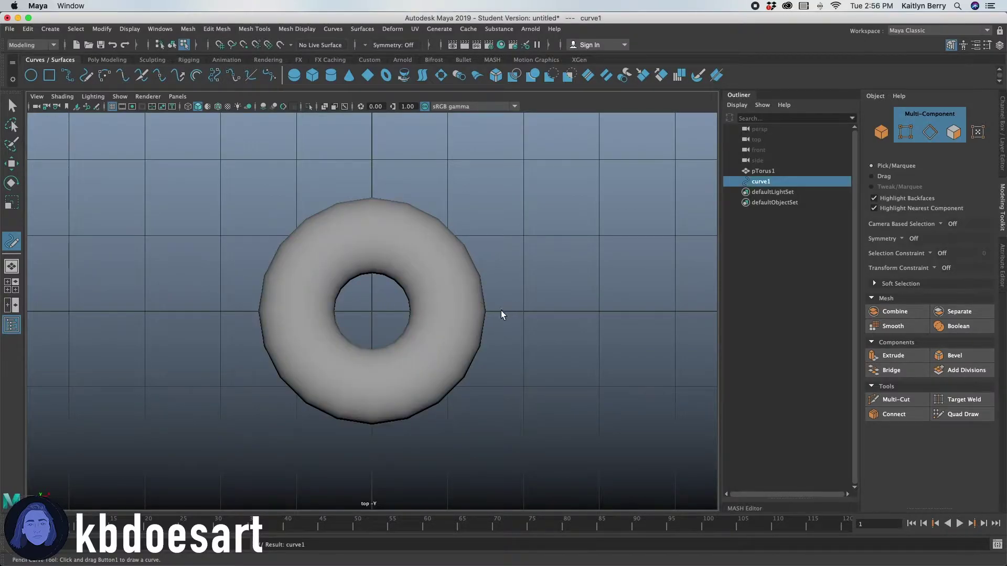
{"action": "key", "text": "z"}
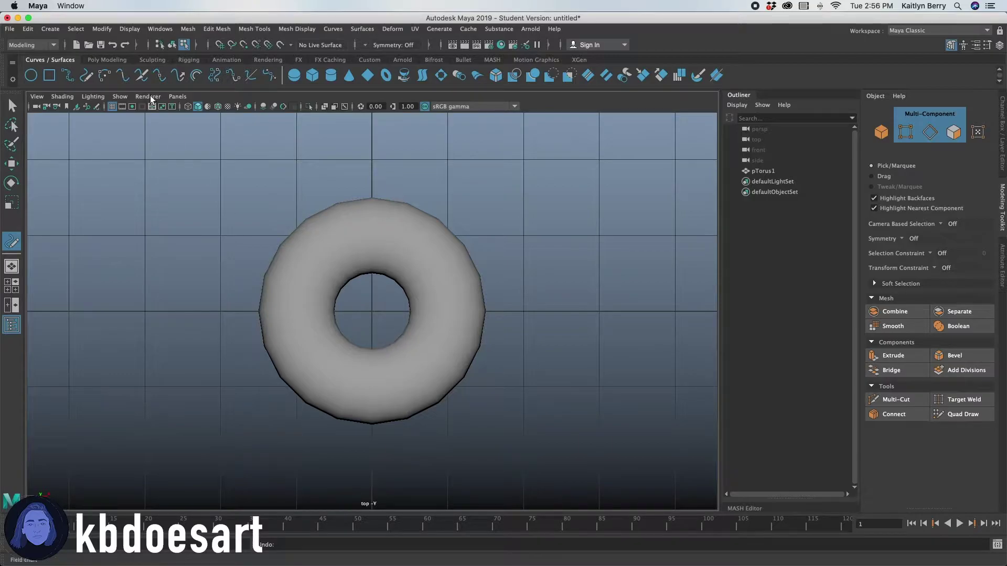
Try another freehand pencil curve over the torus in the top view, and delete that curve
{"action": "left_click", "coordinate": [142, 75]}
{"action": "mouse_move", "coordinate": [344, 384]}
{"action": "left_mouse_down"}
{"action": "mouse_move", "coordinate": [297, 273]}
{"action": "mouse_move", "coordinate": [329, 251]}
{"action": "left_mouse_up"}
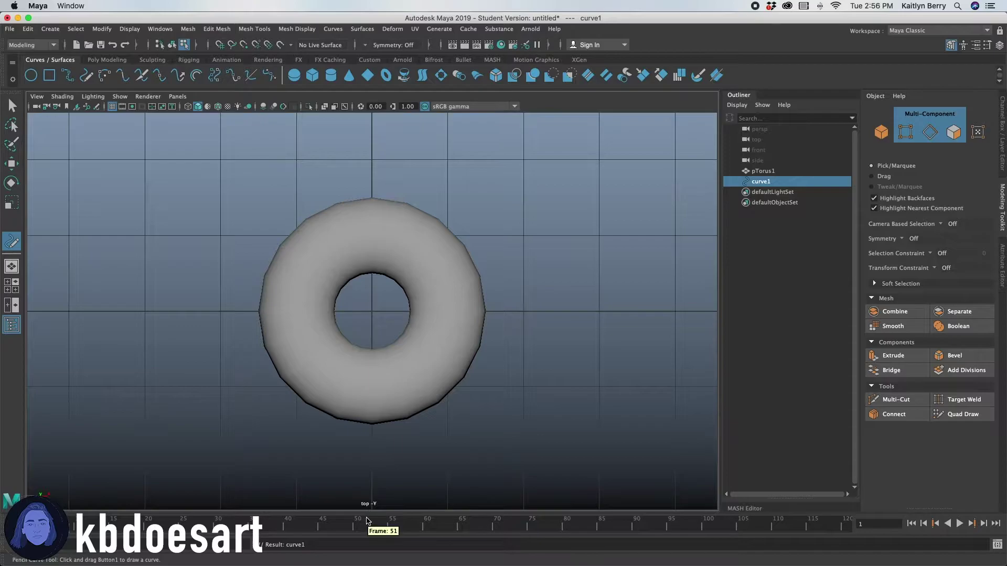
{"action": "key", "text": "w"}
{"action": "left_click", "coordinate": [423, 413]}
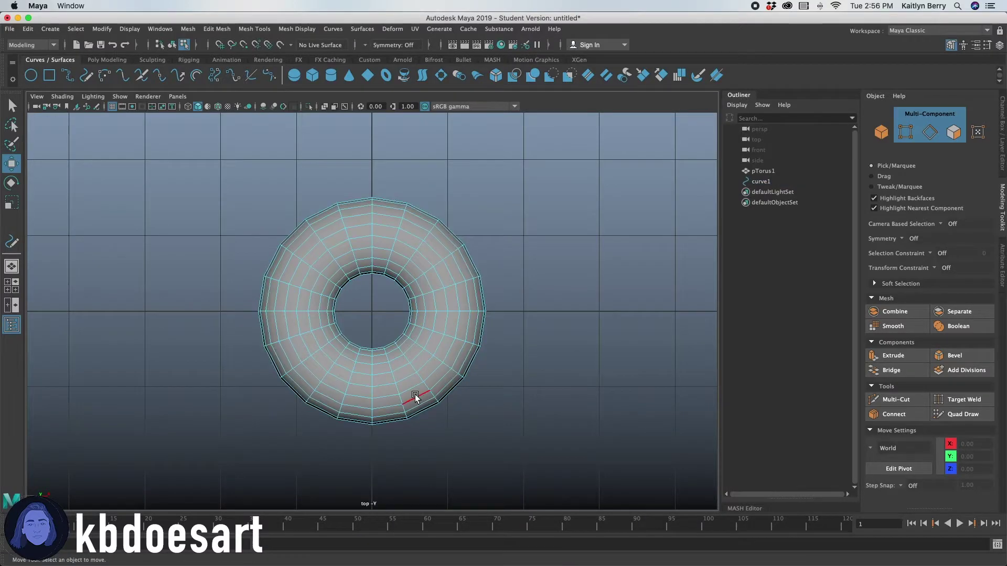
{"action": "left_click", "coordinate": [761, 181]}
{"action": "key", "text": "Delete"}
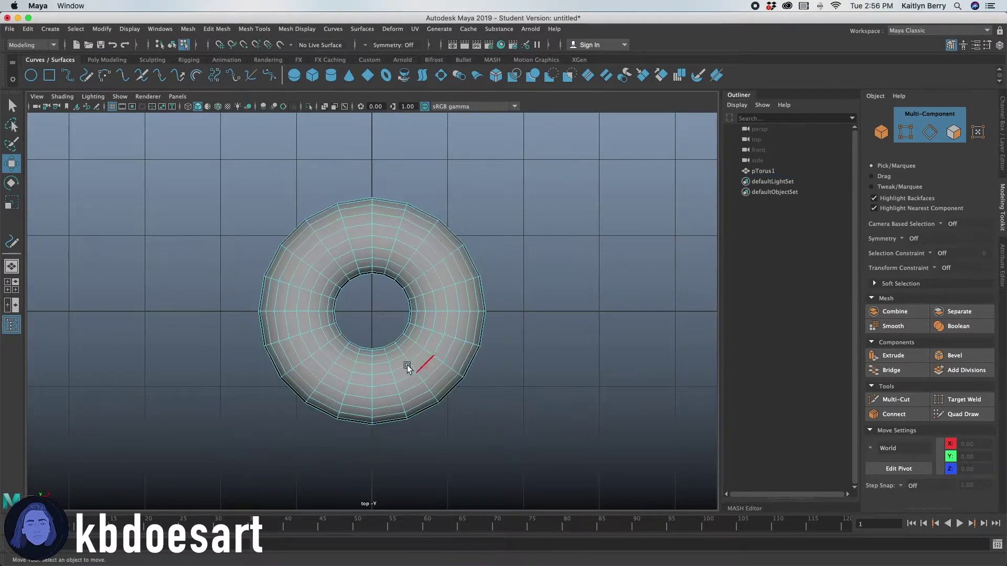
Try outlining the torus with the EP Curve tool, and delete the trial curves
{"action": "left_click", "coordinate": [160, 75]}
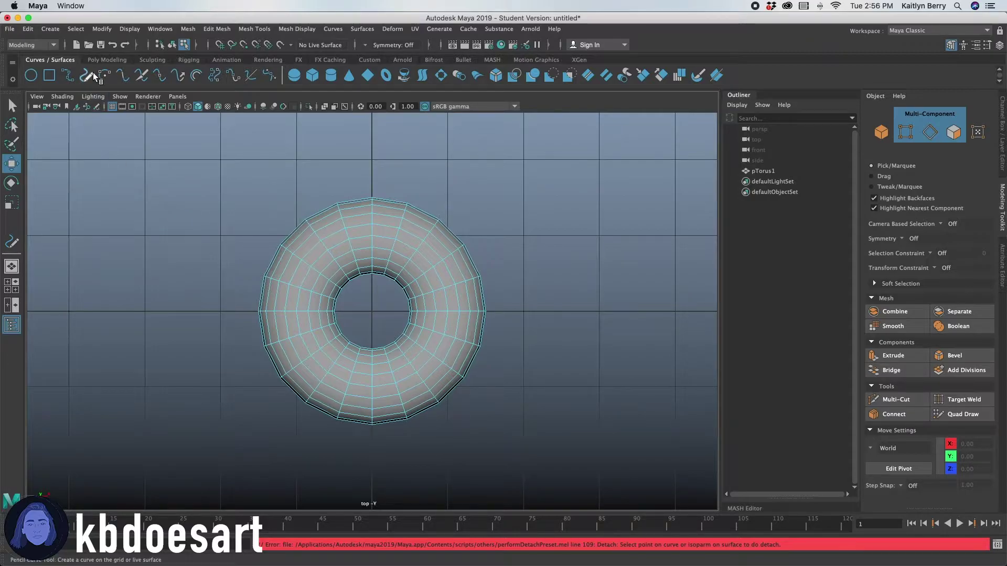
{"action": "left_click", "coordinate": [67, 76]}
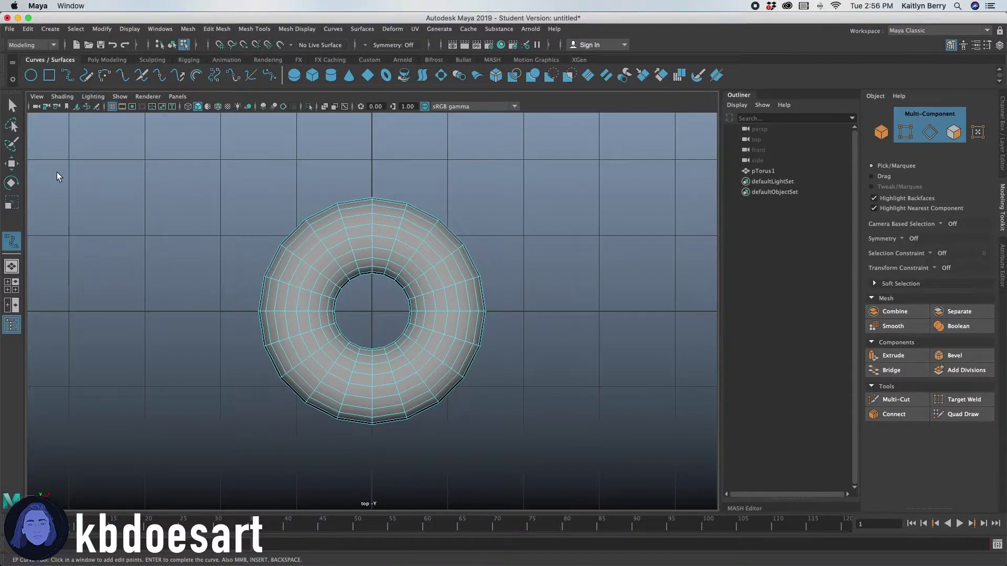
{"action": "left_click", "coordinate": [451, 307]}
{"action": "left_click", "coordinate": [70, 78]}
{"action": "left_click", "coordinate": [322, 198]}
{"action": "left_click", "coordinate": [422, 231]}
{"action": "left_click", "coordinate": [460, 319]}
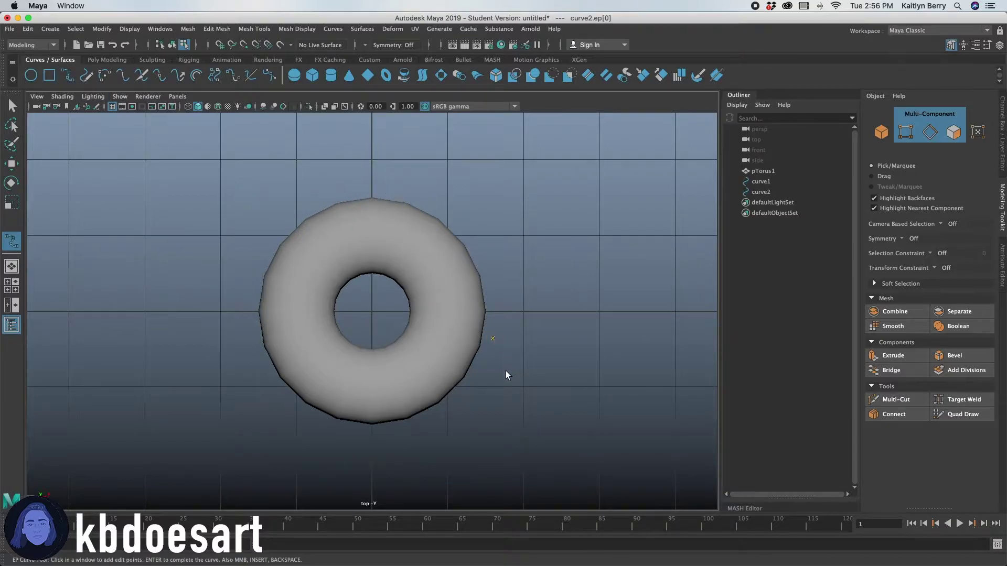
{"action": "left_click", "coordinate": [86, 76]}
{"action": "key", "text": "Delete"}
{"action": "left_click", "coordinate": [775, 181]}
{"action": "key", "text": "Delete"}
Try a freehand pencil outline around the ring with the torus selected first, and delete the new curve
{"action": "left_click", "coordinate": [767, 172]}
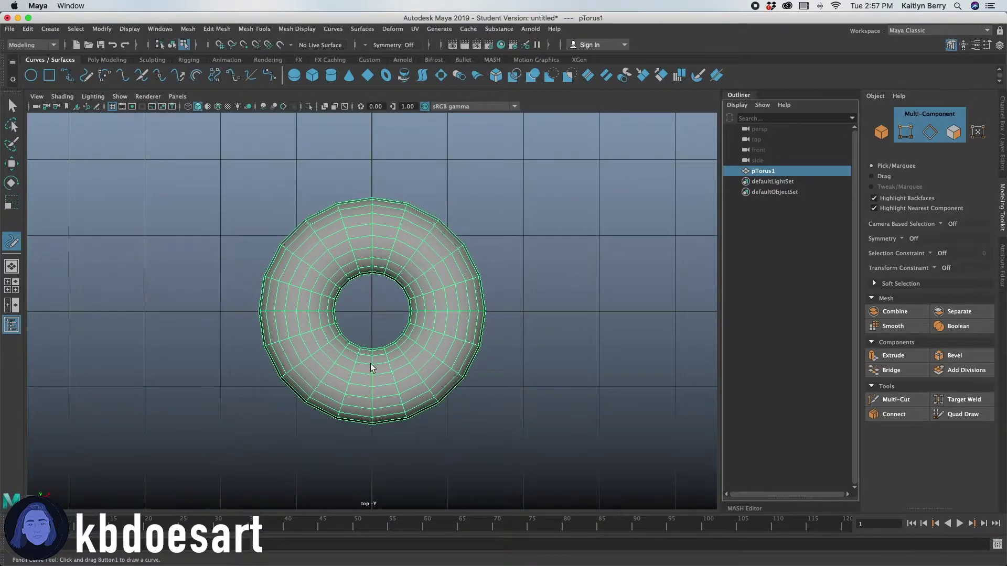
{"action": "left_click", "coordinate": [90, 55]}
{"action": "left_click", "coordinate": [50, 59]}
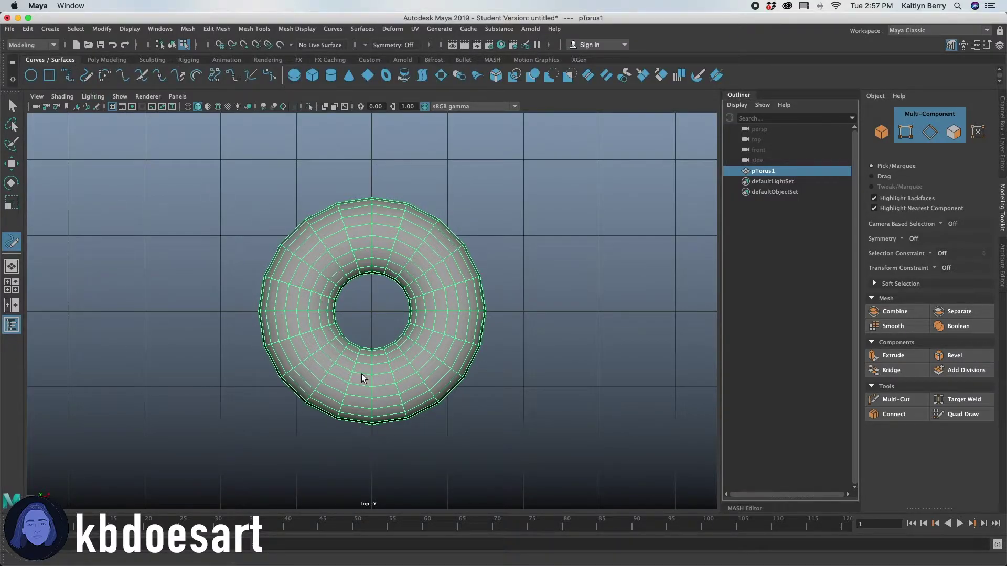
{"action": "mouse_move", "coordinate": [355, 400]}
{"action": "left_mouse_down"}
{"action": "mouse_move", "coordinate": [296, 355]}
{"action": "mouse_move", "coordinate": [283, 295]}
{"action": "mouse_move", "coordinate": [345, 220]}
{"action": "mouse_move", "coordinate": [373, 231]}
{"action": "mouse_move", "coordinate": [415, 224]}
{"action": "mouse_move", "coordinate": [450, 275]}
{"action": "mouse_move", "coordinate": [462, 318]}
{"action": "mouse_move", "coordinate": [439, 379]}
{"action": "mouse_move", "coordinate": [403, 377]}
{"action": "mouse_move", "coordinate": [357, 401]}
{"action": "left_mouse_up"}
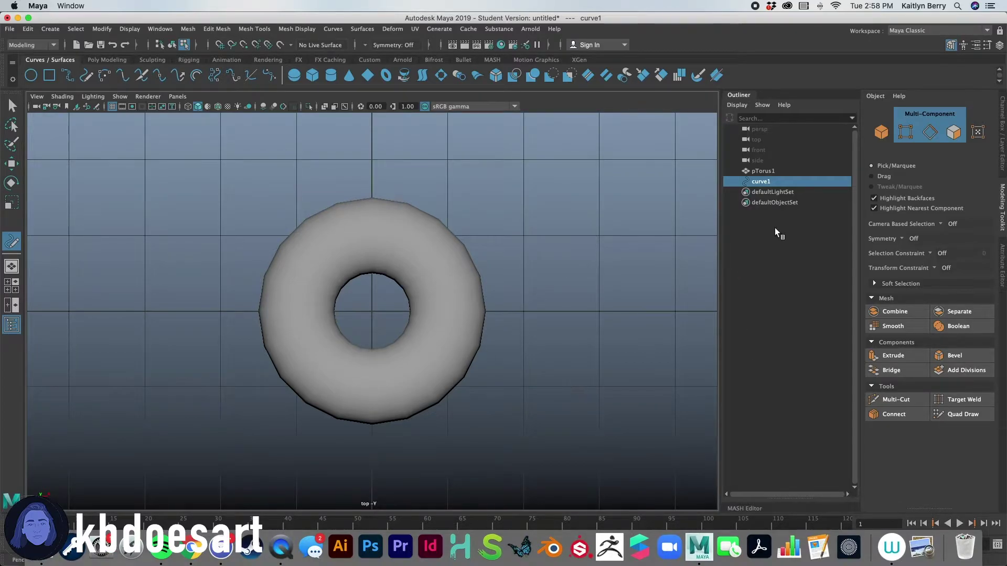
{"action": "key", "text": "Delete"}
Draw a freehand loop around the torus's ring in the top view with the Pencil Curve tool, ending near its start
{"action": "left_click", "coordinate": [775, 172]}
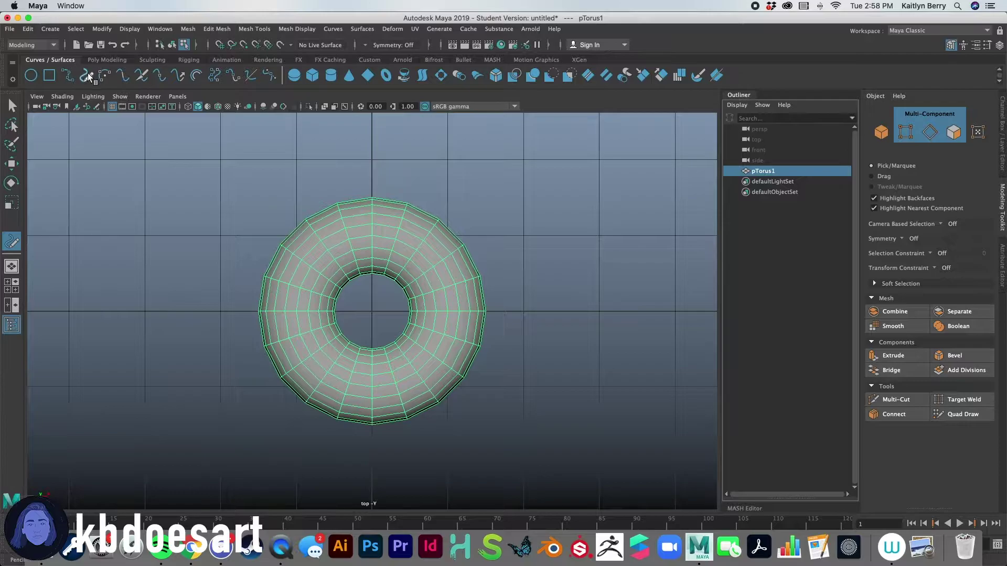
{"action": "mouse_move", "coordinate": [417, 381]}
{"action": "left_mouse_down"}
{"action": "mouse_move", "coordinate": [392, 399]}
{"action": "mouse_move", "coordinate": [347, 390]}
{"action": "mouse_move", "coordinate": [295, 351]}
{"action": "mouse_move", "coordinate": [280, 279]}
{"action": "mouse_move", "coordinate": [341, 214]}
{"action": "mouse_move", "coordinate": [419, 227]}
{"action": "mouse_move", "coordinate": [458, 289]}
{"action": "mouse_move", "coordinate": [462, 355]}
{"action": "mouse_move", "coordinate": [411, 379]}
{"action": "left_mouse_up"}
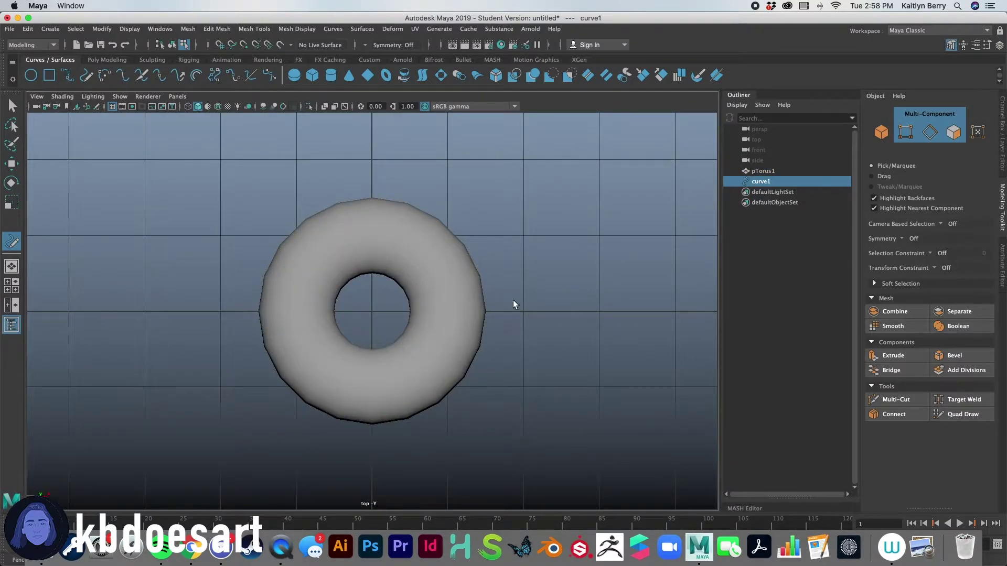
Raise the drawn curve vertically in the perspective view until it floats just above the torus
{"action": "key", "text": "space"}
{"action": "key", "text": "space"}
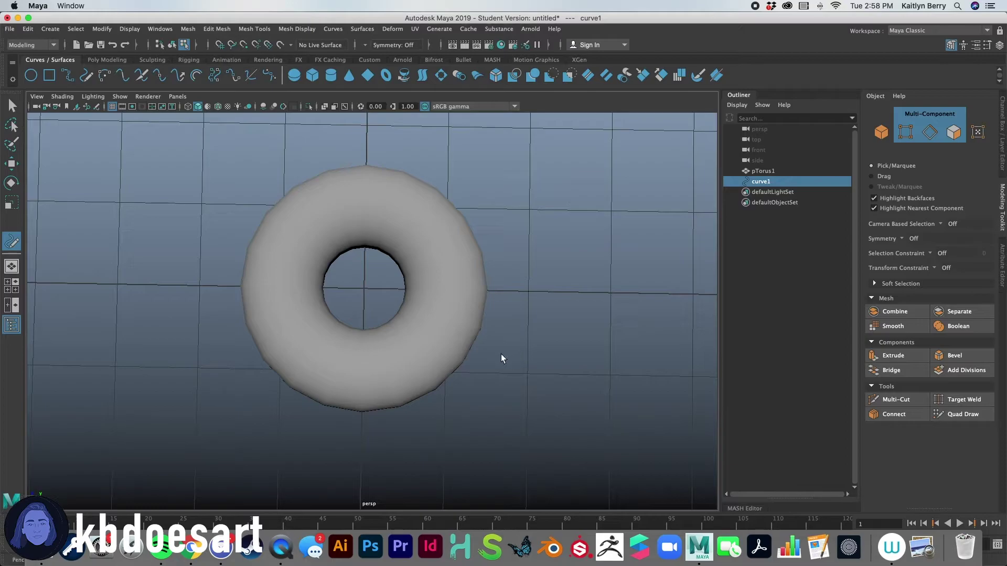
{"action": "left_click_drag", "start_coordinate": [506, 398], "coordinate": [576, 272], "text": "alt"}
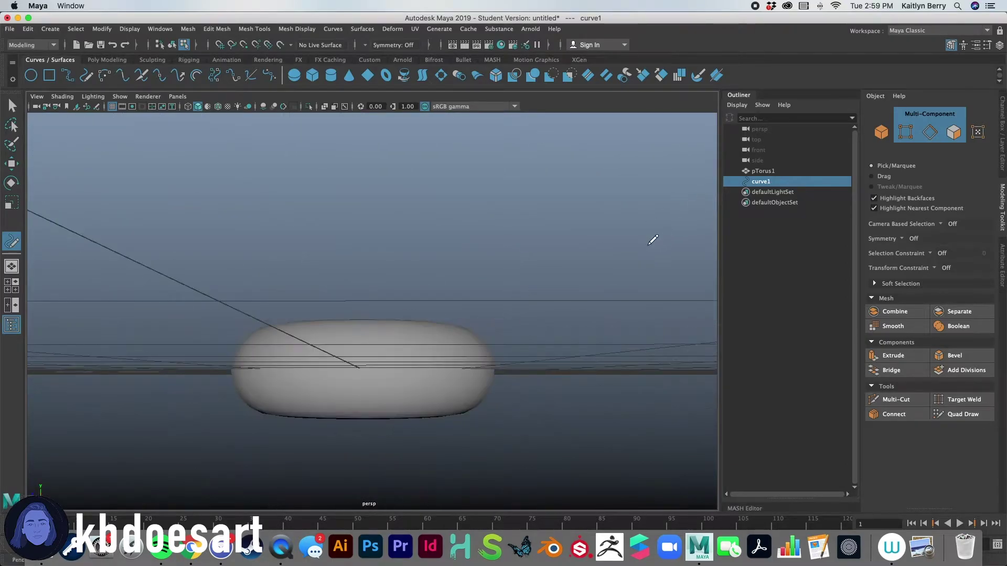
{"action": "key", "text": "w"}
{"action": "left_click_drag", "start_coordinate": [366, 324], "coordinate": [362, 275]}
{"action": "left_click", "coordinate": [362, 265]}
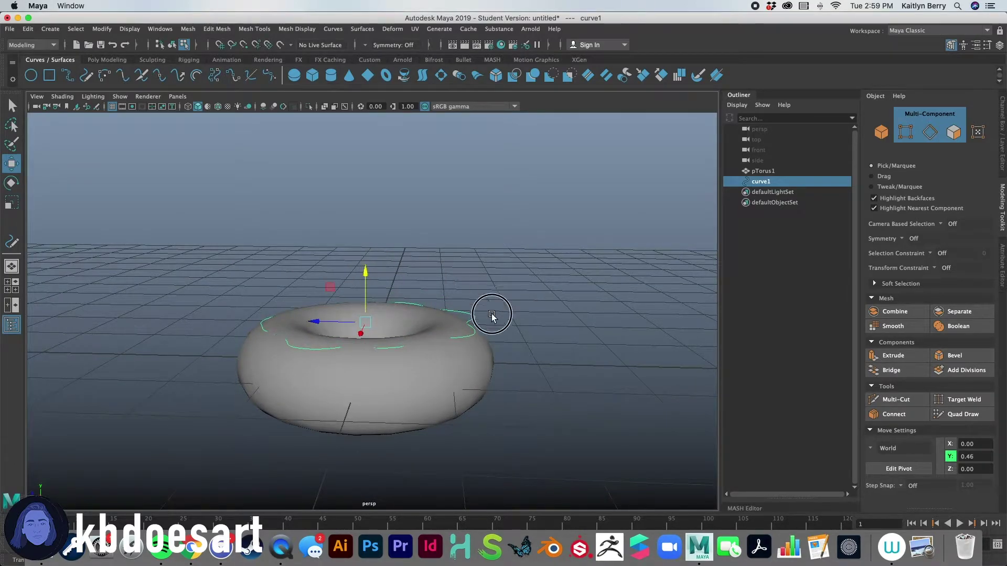
{"action": "left_click_drag", "start_coordinate": [492, 316], "coordinate": [497, 304], "text": "alt"}
{"action": "left_click", "coordinate": [361, 256]}
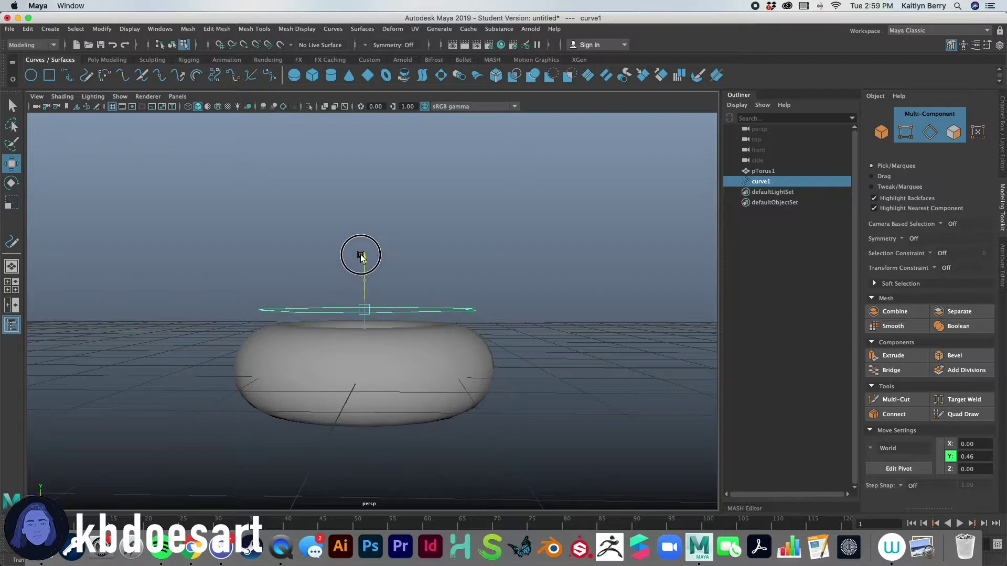
Create a second polygon torus over the first one and select it together with the freehand curve
{"action": "left_click", "coordinate": [360, 257]}
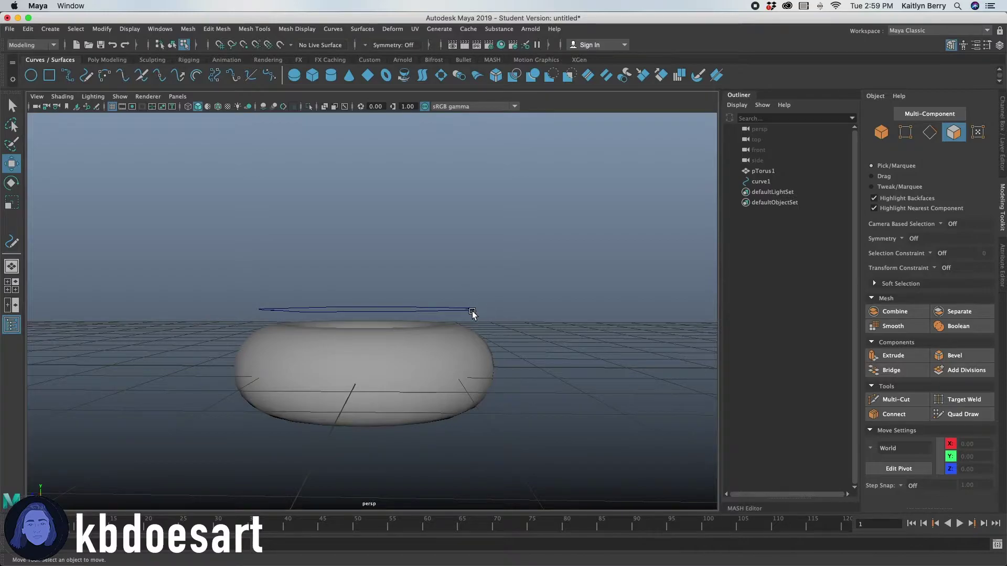
{"action": "left_click_drag", "start_coordinate": [499, 317], "coordinate": [477, 313], "text": "alt"}
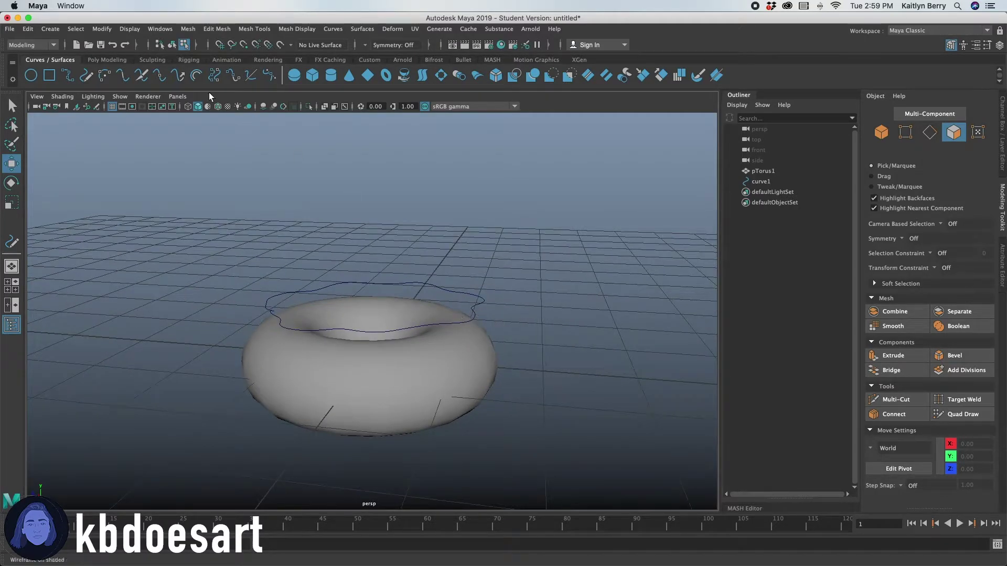
{"action": "left_click", "coordinate": [120, 58]}
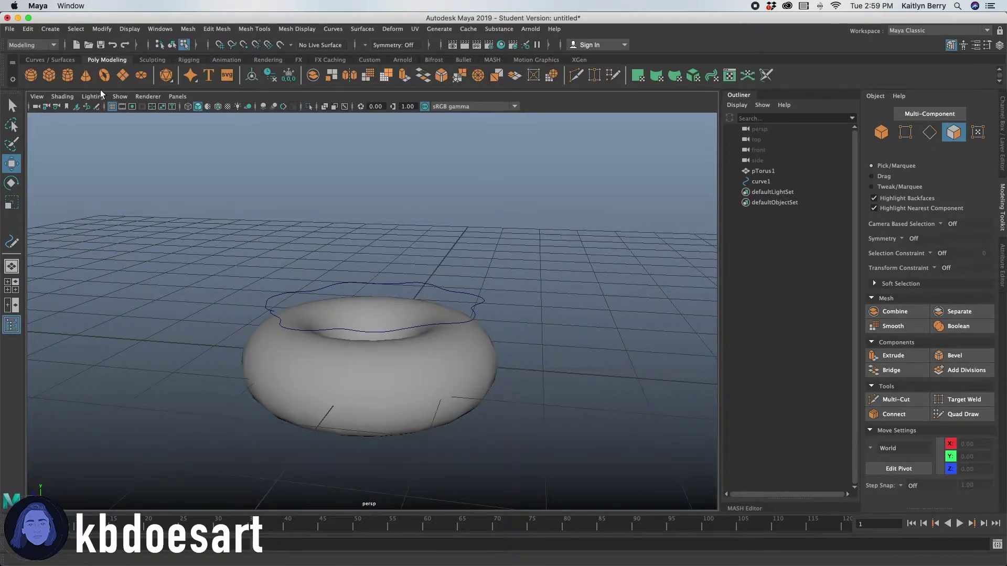
{"action": "left_click", "coordinate": [105, 75]}
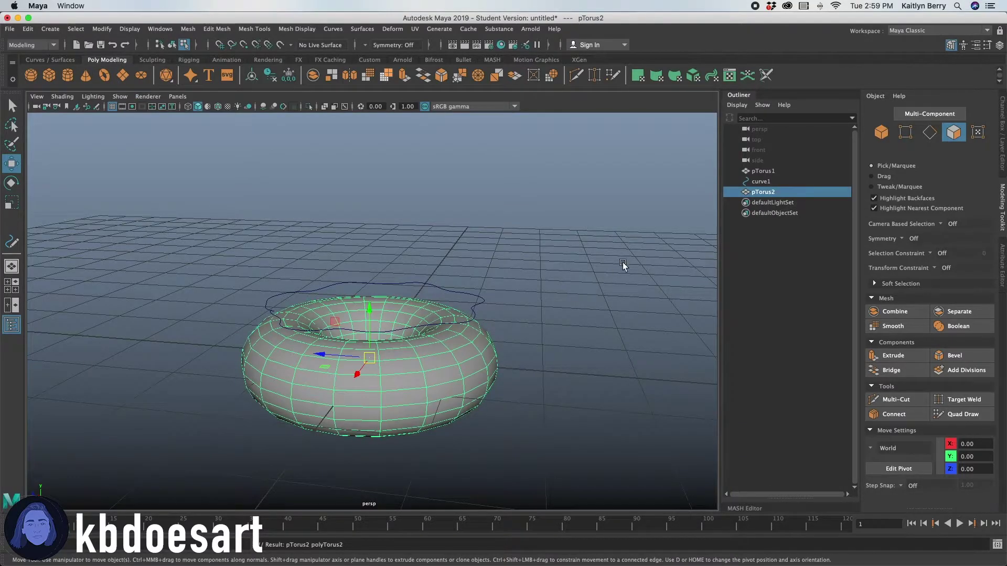
{"action": "left_click", "coordinate": [761, 182], "text": "ctrl"}
Try the Curl command on the selected curve and second torus, and undo it
{"action": "left_click", "coordinate": [469, 29]}
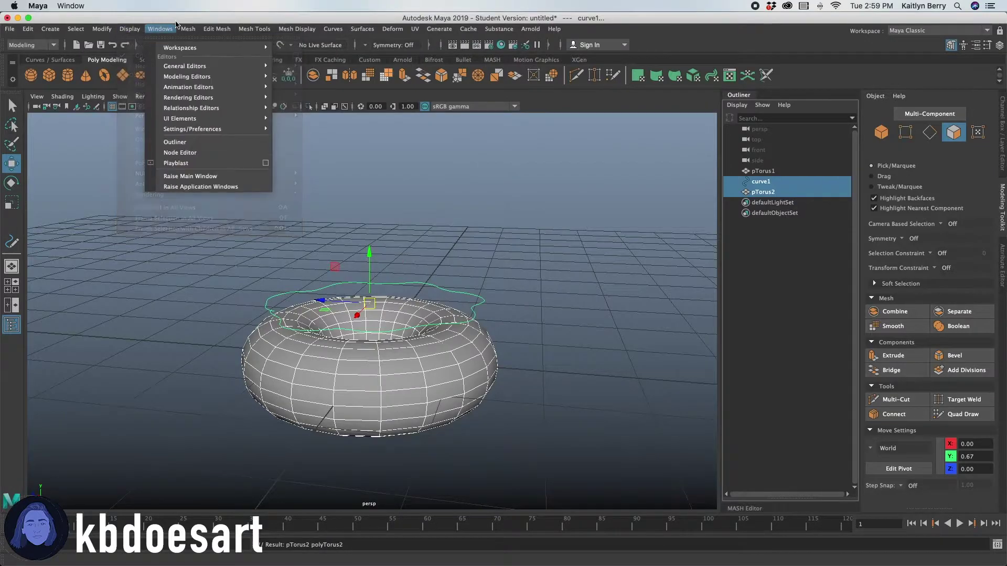
{"action": "mouse_move", "coordinate": [197, 32]}
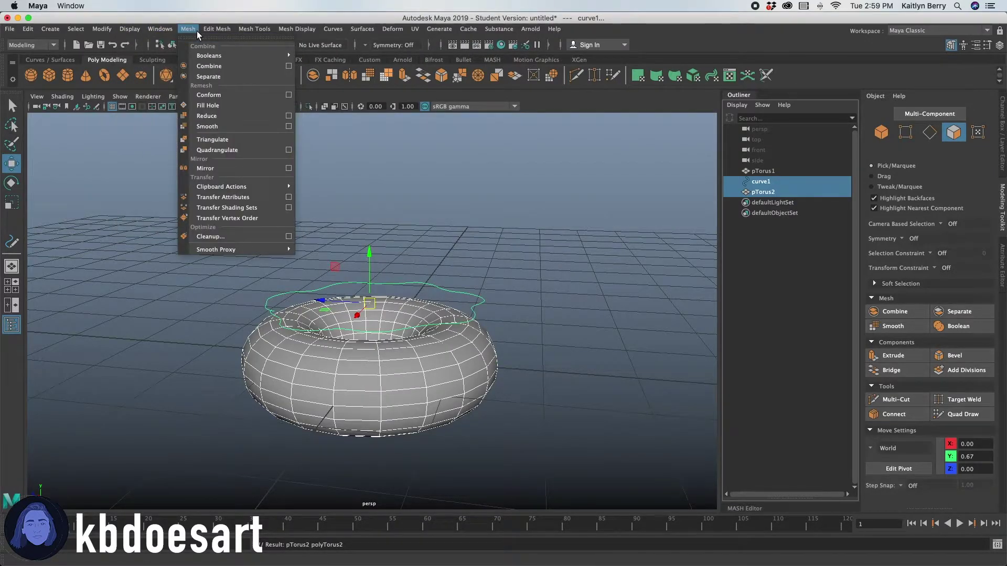
{"action": "mouse_move", "coordinate": [234, 32]}
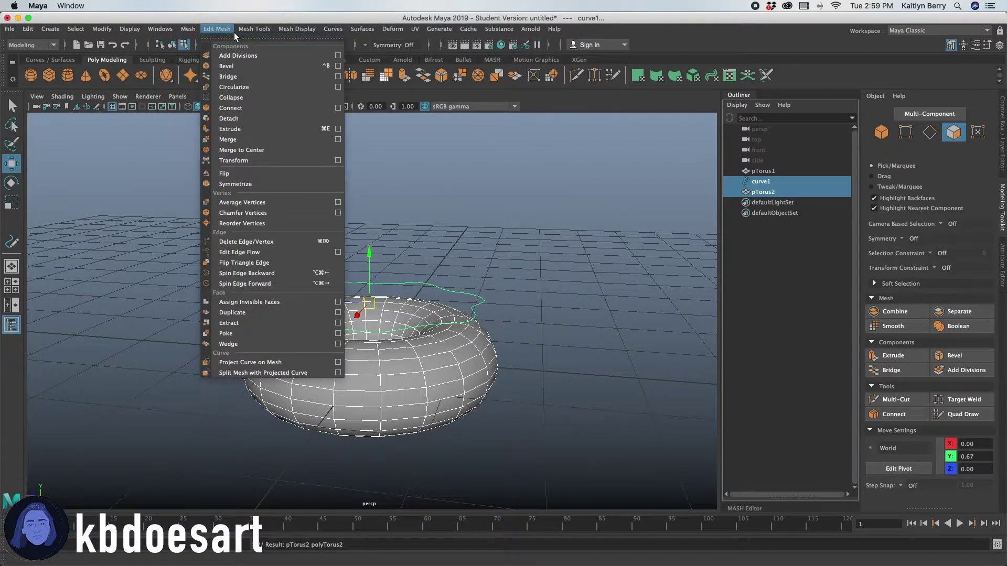
{"action": "mouse_move", "coordinate": [333, 29]}
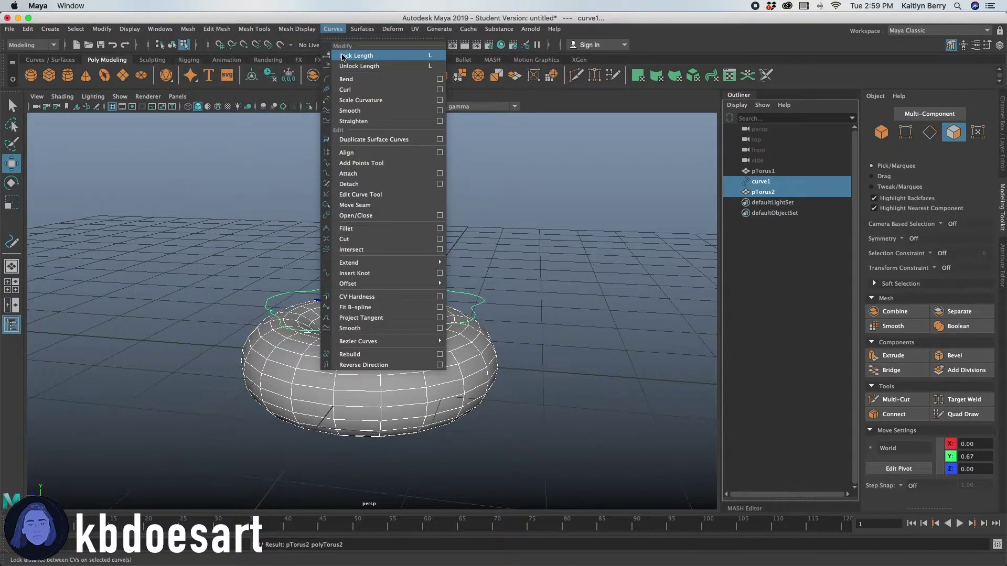
{"action": "left_click", "coordinate": [352, 95]}
{"action": "key", "text": "ctrl+z"}
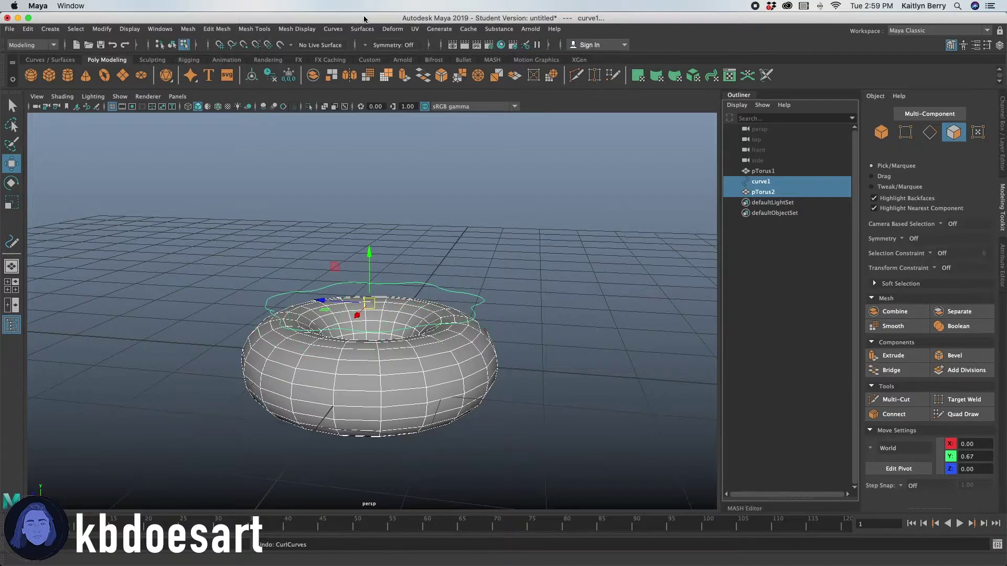
Switch the menu set from Modeling to Animation
{"action": "left_click", "coordinate": [334, 28]}
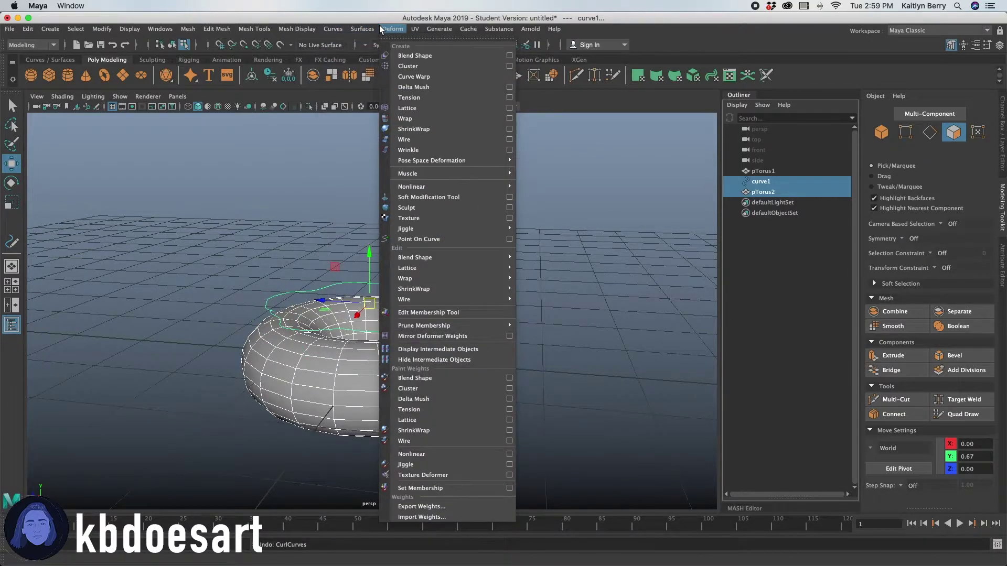
{"action": "mouse_move", "coordinate": [369, 31]}
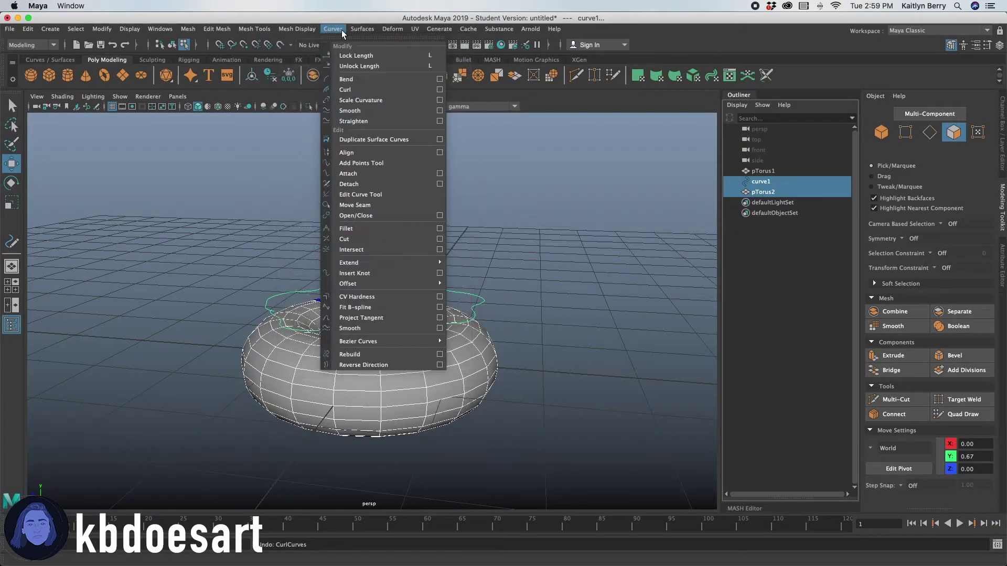
{"action": "left_click", "coordinate": [47, 43]}
{"action": "left_click", "coordinate": [51, 46]}
{"action": "left_click", "coordinate": [22, 78]}
Try a Parent constraint and a Point constraint between the curve and the second torus, undoing each one
{"action": "left_click", "coordinate": [304, 29]}
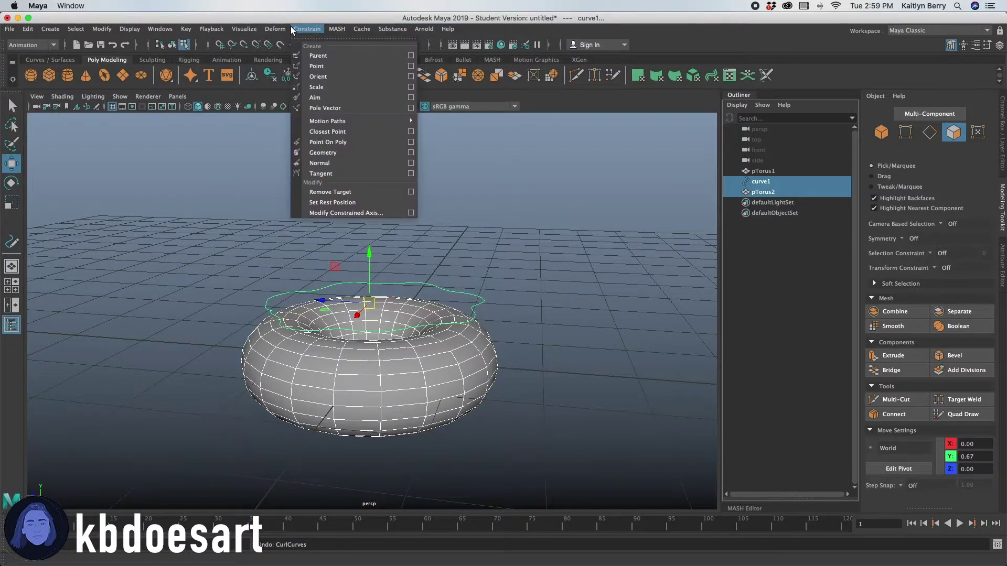
{"action": "left_click", "coordinate": [326, 58]}
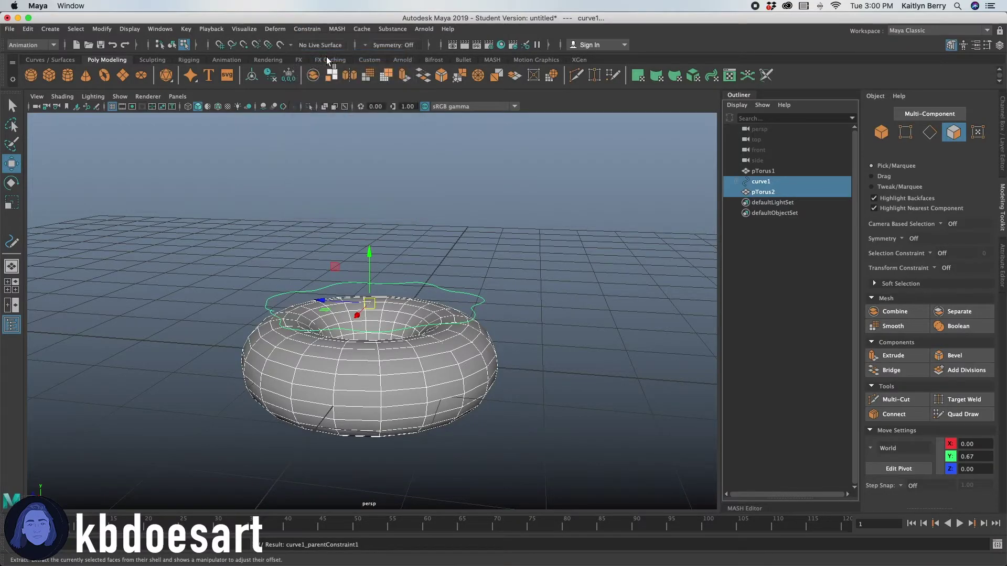
{"action": "left_click", "coordinate": [308, 29]}
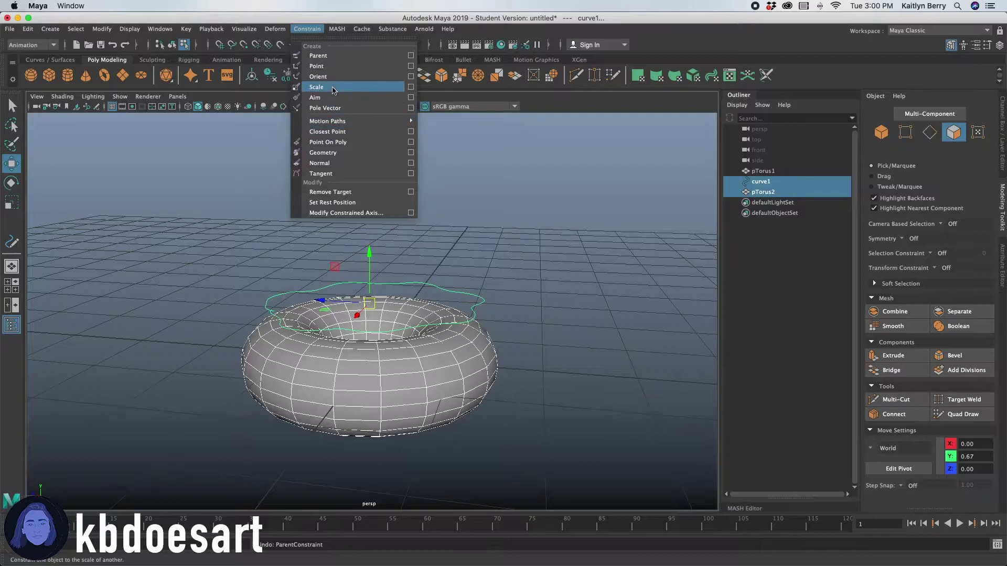
{"action": "left_click", "coordinate": [319, 66]}
{"action": "key", "text": "ctrl+z"}
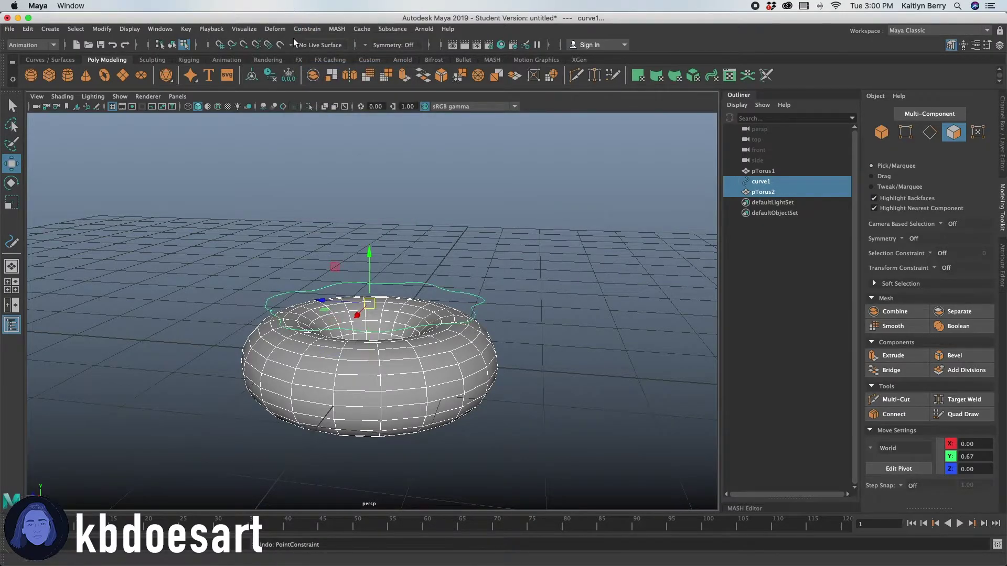
Try attaching the selected curve and second torus to a motion path, and inspect them from above
{"action": "left_click", "coordinate": [297, 30]}
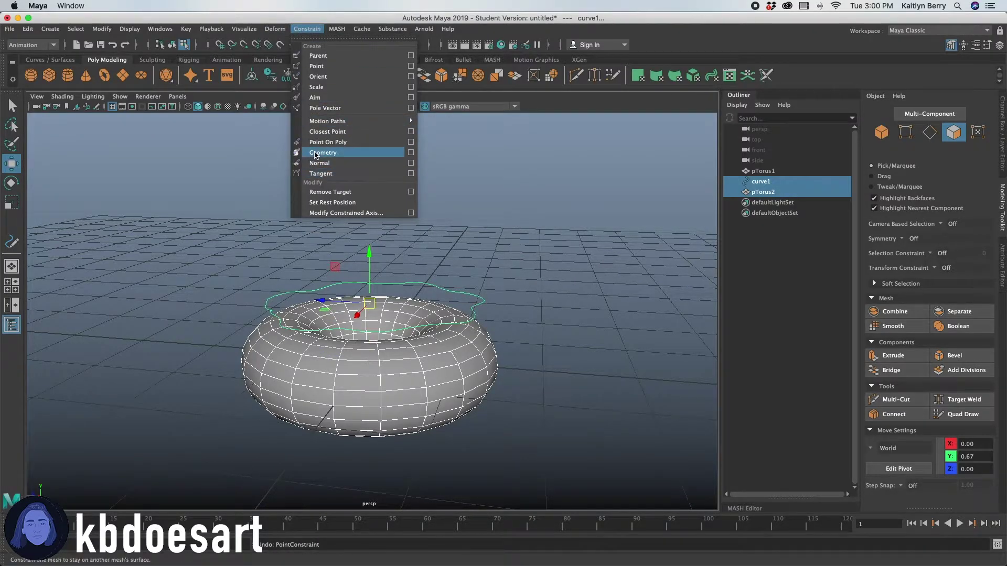
{"action": "mouse_move", "coordinate": [323, 125]}
{"action": "left_click", "coordinate": [470, 130]}
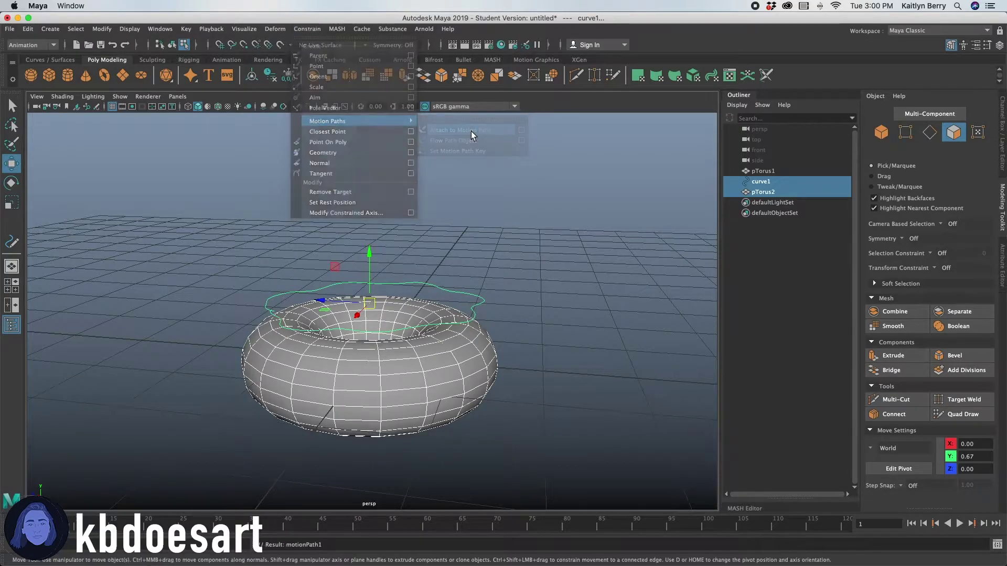
{"action": "left_click", "coordinate": [530, 308]}
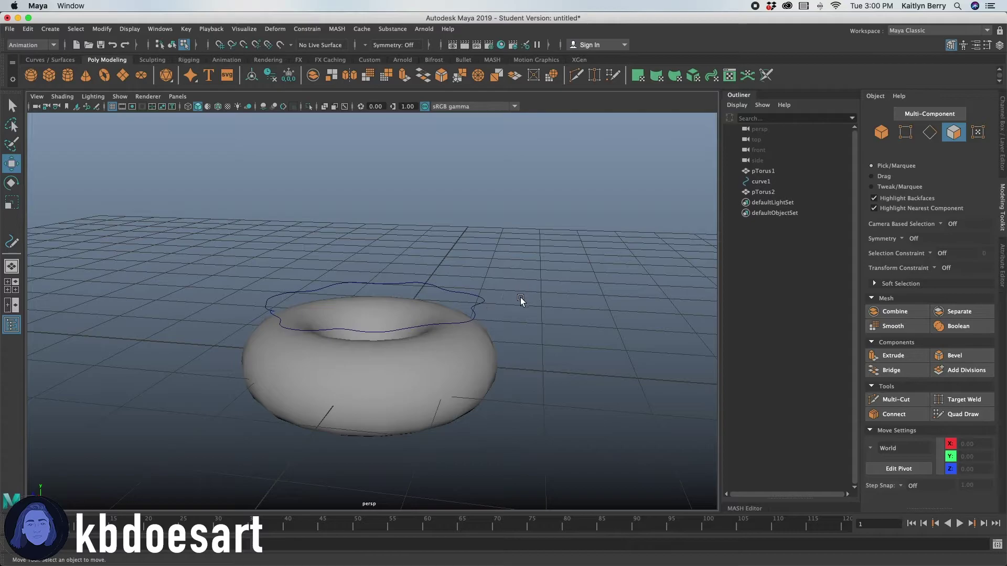
{"action": "left_click_drag", "start_coordinate": [548, 276], "coordinate": [501, 295], "text": "alt"}
{"action": "left_click", "coordinate": [493, 301]}
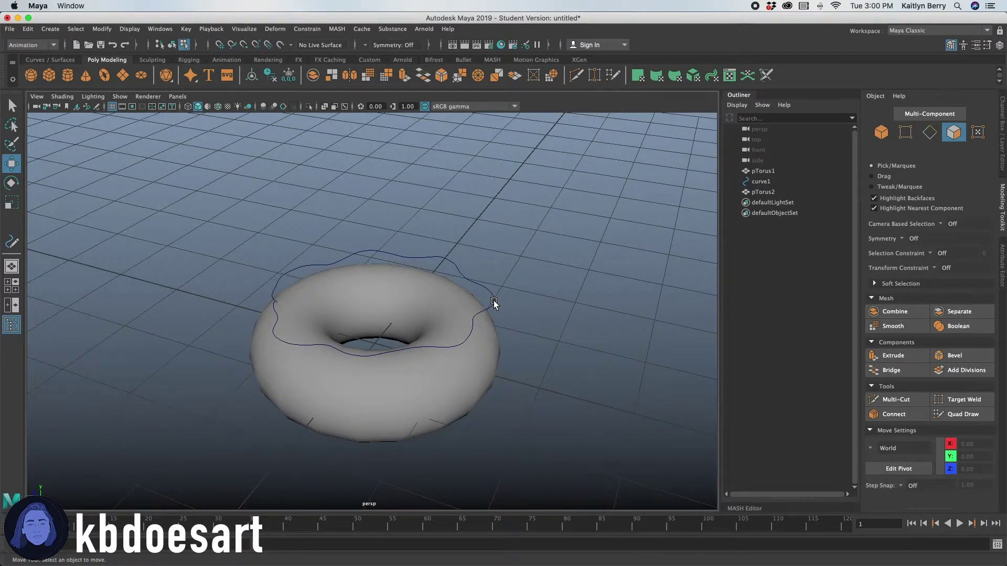
Delete the freehand curve and the second torus, and show the remaining torus enlarged in the top view
{"action": "left_click", "coordinate": [769, 178]}
{"action": "key", "text": "Delete"}
{"action": "left_click", "coordinate": [765, 184]}
{"action": "key", "text": "Delete"}
{"action": "key", "text": "space"}
{"action": "key", "text": "space"}
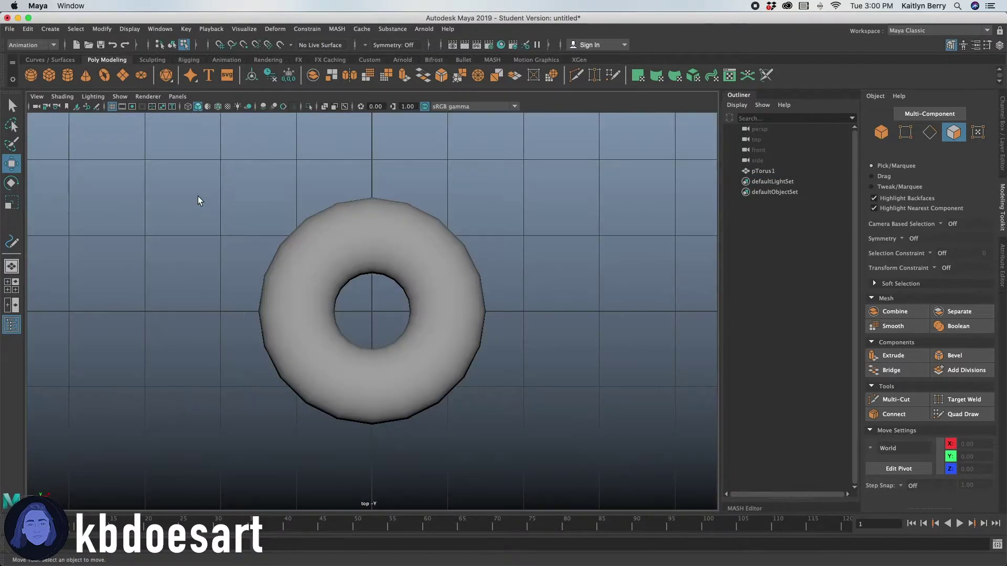
{"action": "right_click_drag", "start_coordinate": [386, 203], "coordinate": [458, 218], "text": "alt"}
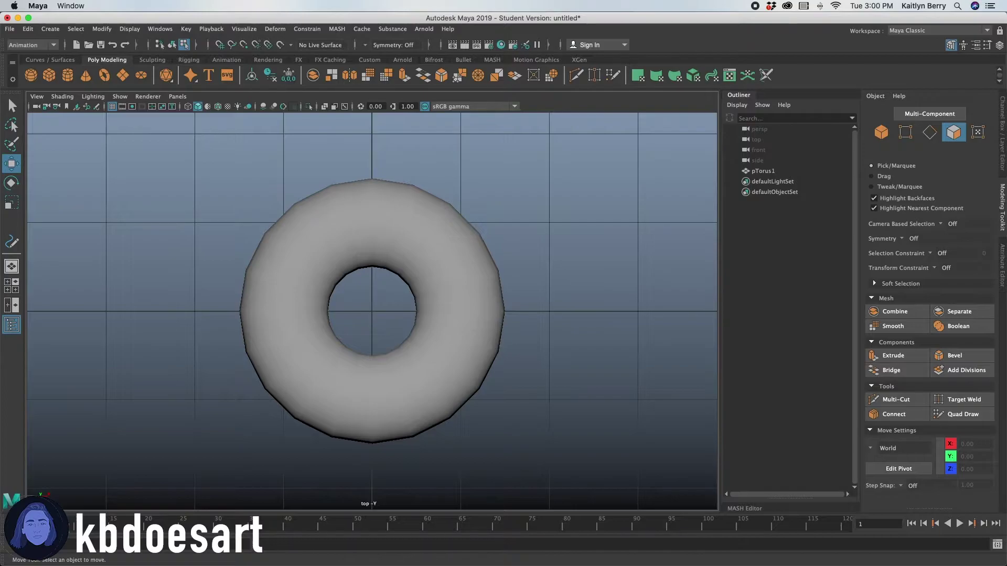
Switch to Messages and draft a reply in the open conversation about class ending times, and clear the draft
{"action": "key", "text": "super+Tab"}
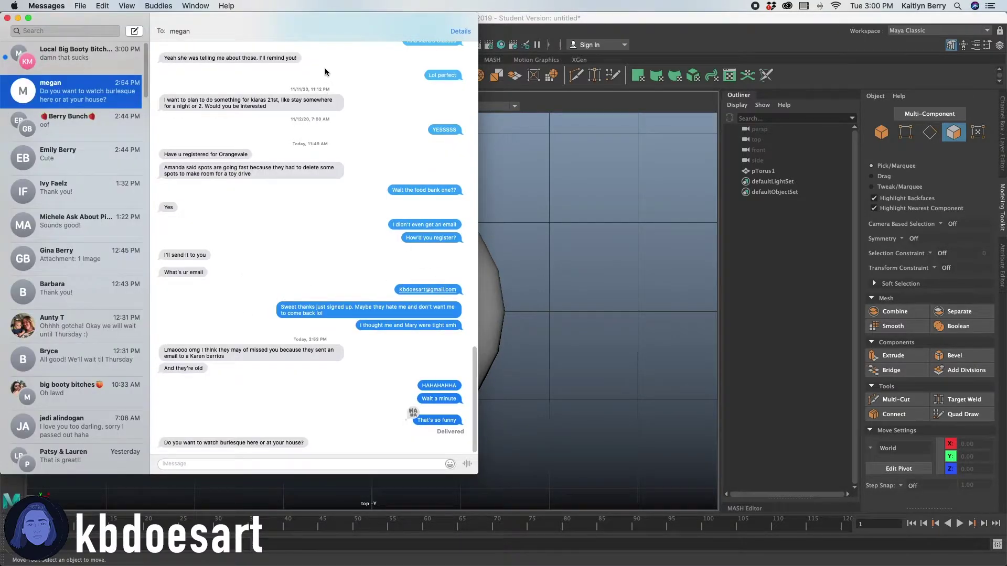
{"action": "left_click", "coordinate": [543, 221]}
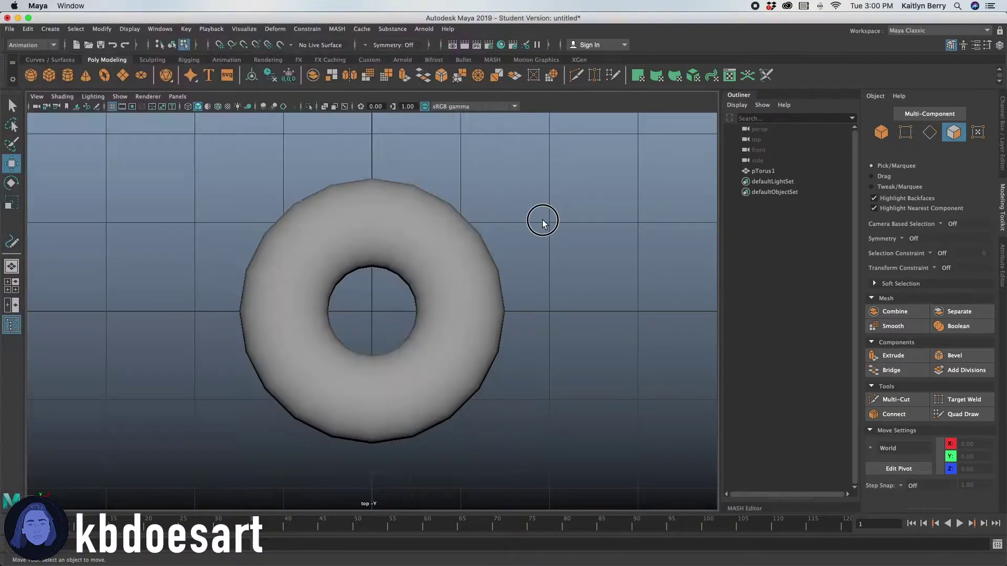
{"action": "key", "text": "super+Tab"}
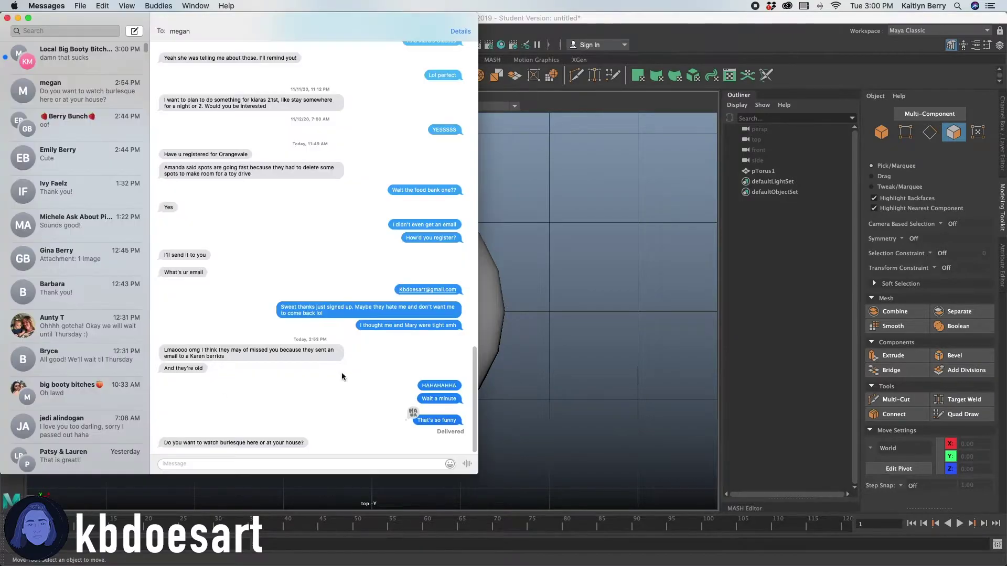
{"action": "type", "text": "Hmmmm honestly im down for whatever, e"}
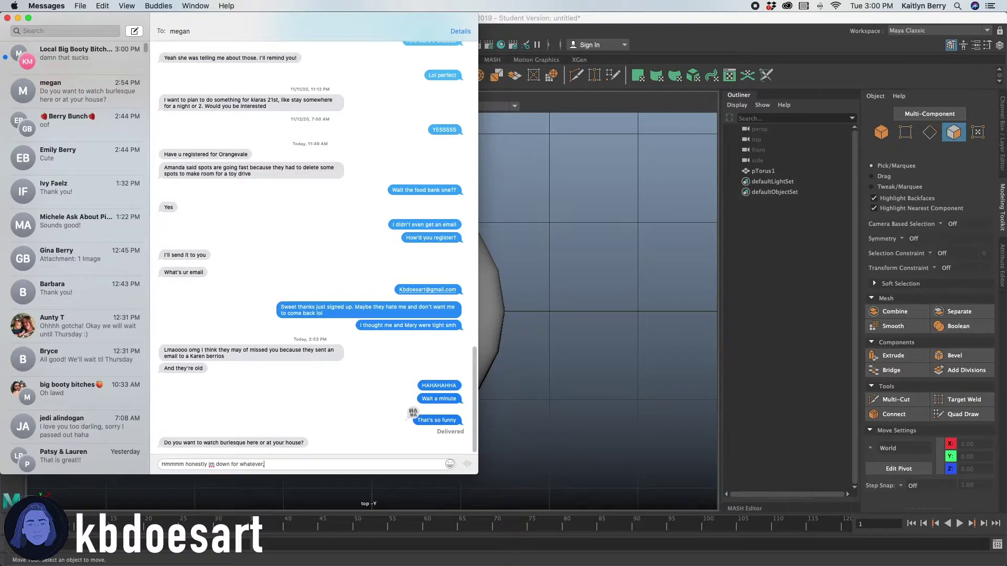
{"action": "key", "text": "Return"}
{"action": "type", "text": "Hmmmm"}
{"action": "type", "text": " it might"}
{"action": "key", "text": "super+a"}
{"action": "type", "text": "Hmmm im not sure what time my class is gonna end yet on wedn"}
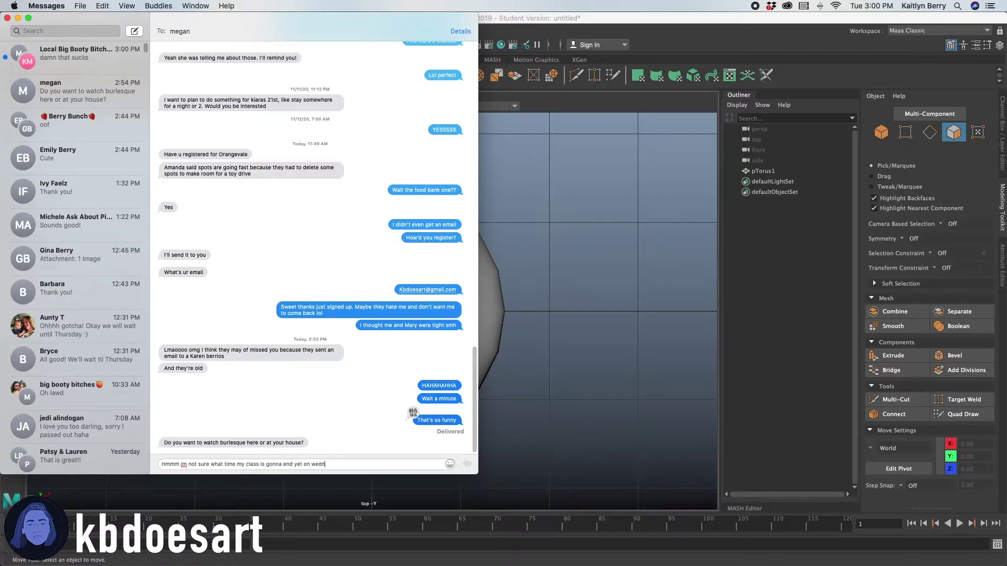
{"action": "type", "text": "sessdy"}
{"action": "key", "text": "super+BackSpace"}
Start the message reply with "Hmmmmm I don't really mind."
{"action": "type", "text": "hmmmmm"}
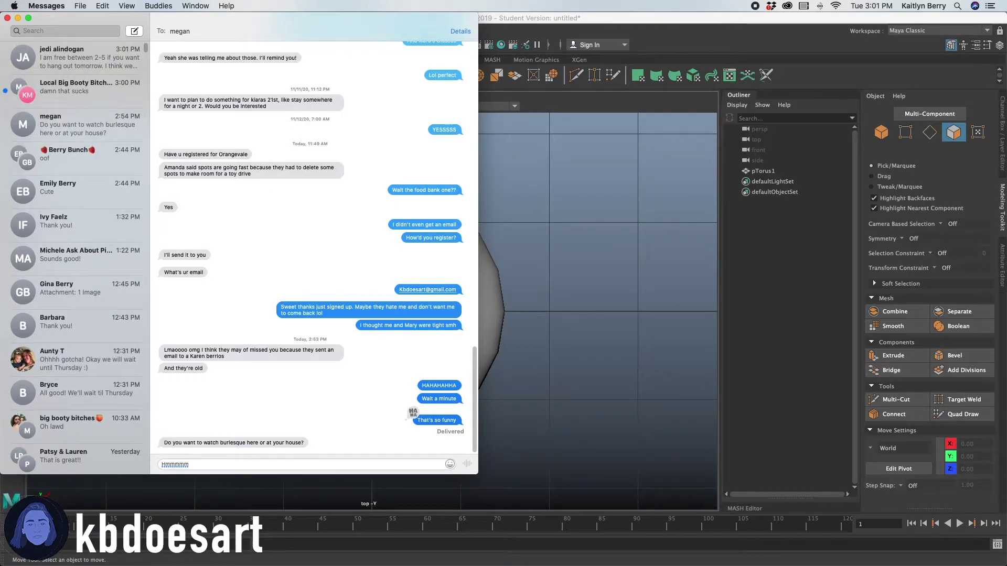
{"action": "type", "text": "I don't really min"}
{"action": "type", "text": "d. "}
Add "Probably yours tho" to the reply and remove it again
{"action": "type", "text": "Probably yours"}
{"action": "type", "text": " tho"}
{"action": "key", "text": "BackSpace"}
{"action": "key", "text": "BackSpace"}
{"action": "key", "text": "BackSpace"}
{"action": "key", "text": "BackSpace"}
{"action": "key", "text": "BackSpace"}
{"action": "key", "text": "BackSpace"}
{"action": "key", "text": "BackSpace"}
{"action": "key", "text": "BackSpace"}
{"action": "key", "text": "BackSpace"}
{"action": "key", "text": "BackSpace"}
{"action": "key", "text": "BackSpace"}
{"action": "key", "text": "BackSpace"}
{"action": "key", "text": "BackSpace"}
{"action": "key", "text": "BackSpace"}
{"action": "key", "text": "BackSpace"}
{"action": "key", "text": "BackSpace"}
Complete and send the reply: "im sure my parents would love to see you since its been so long! But I totally don't mind coming to you too"
{"action": "type", "text": "I don't really mind. im sure my parents"}
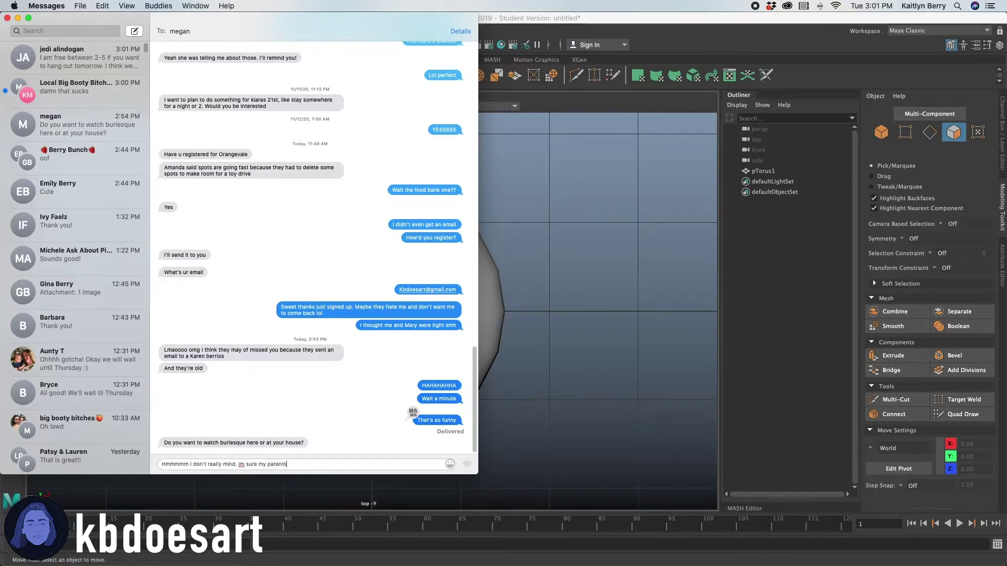
{"action": "type", "text": " would love to see you since its been "}
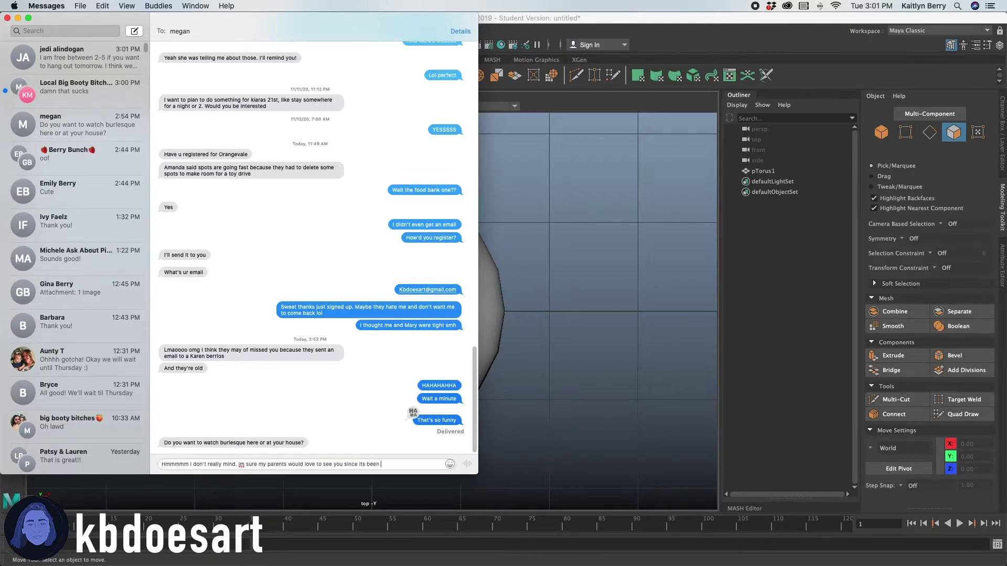
{"action": "type", "text": "so long! But I totally "}
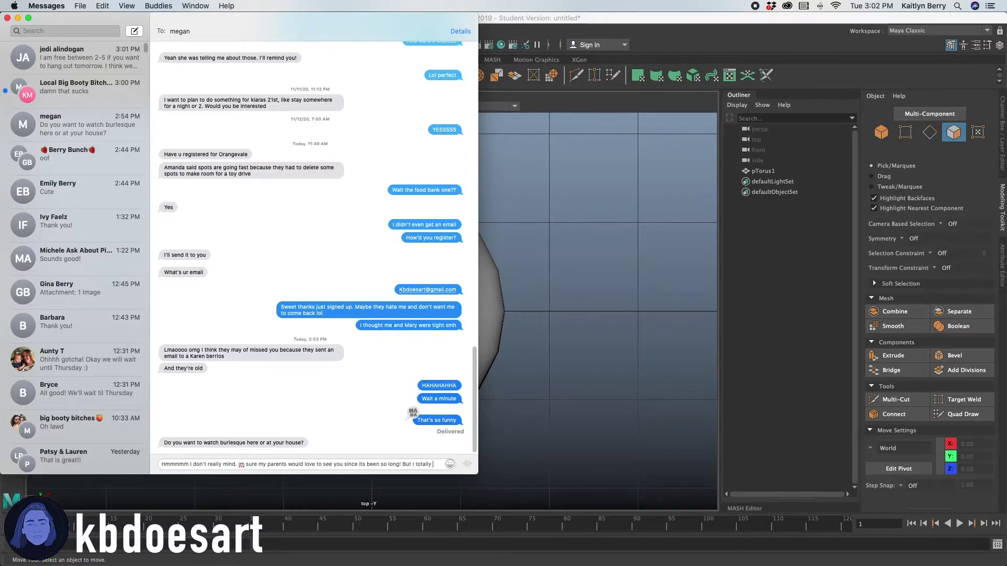
{"action": "type", "text": "don't mind coming to you too"}
{"action": "key", "text": "Return"}
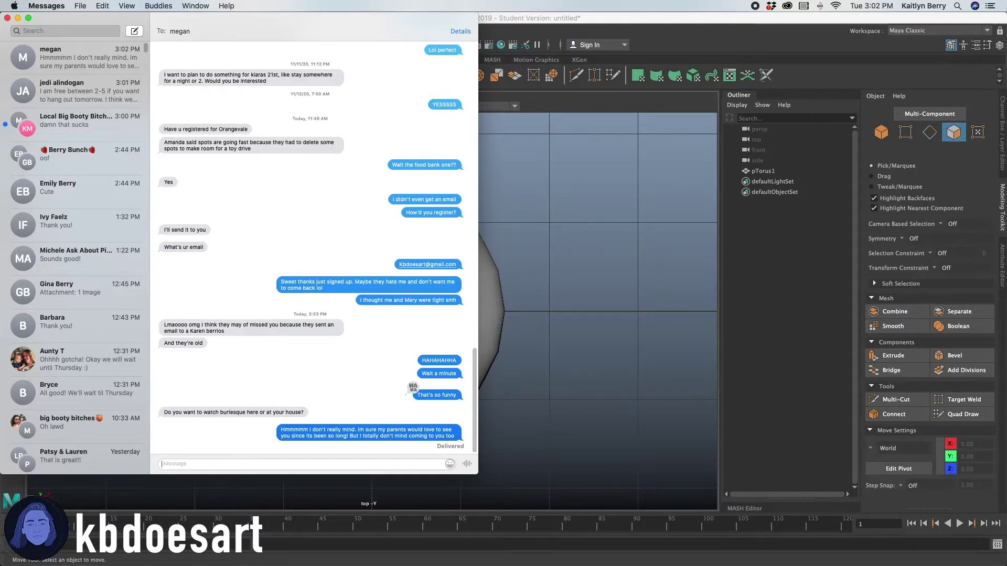
Switch back to Maya and lay a wavy Multi-Cut line across the upper half of the torus in the top view
{"action": "left_click", "coordinate": [548, 313]}
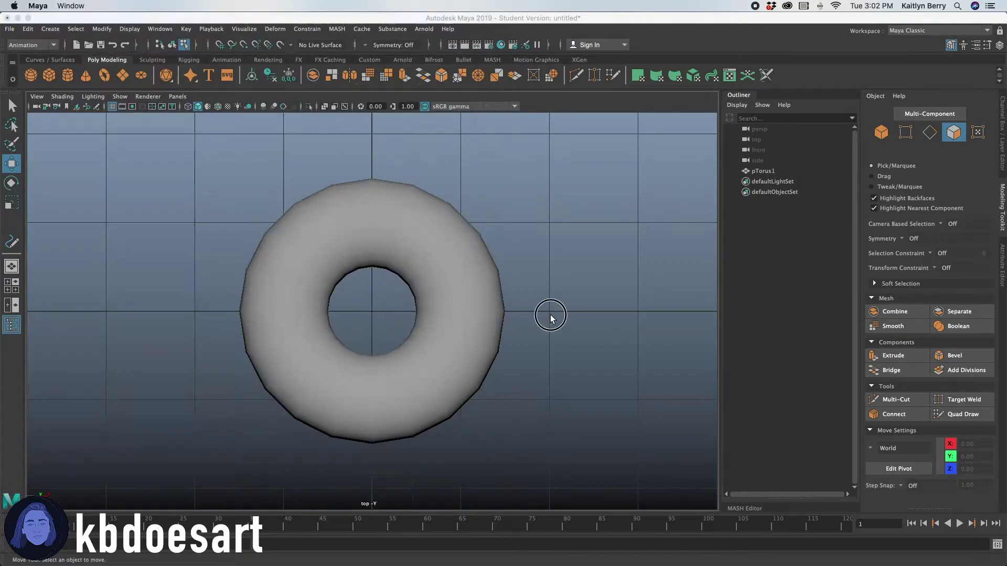
{"action": "left_click", "coordinate": [782, 171]}
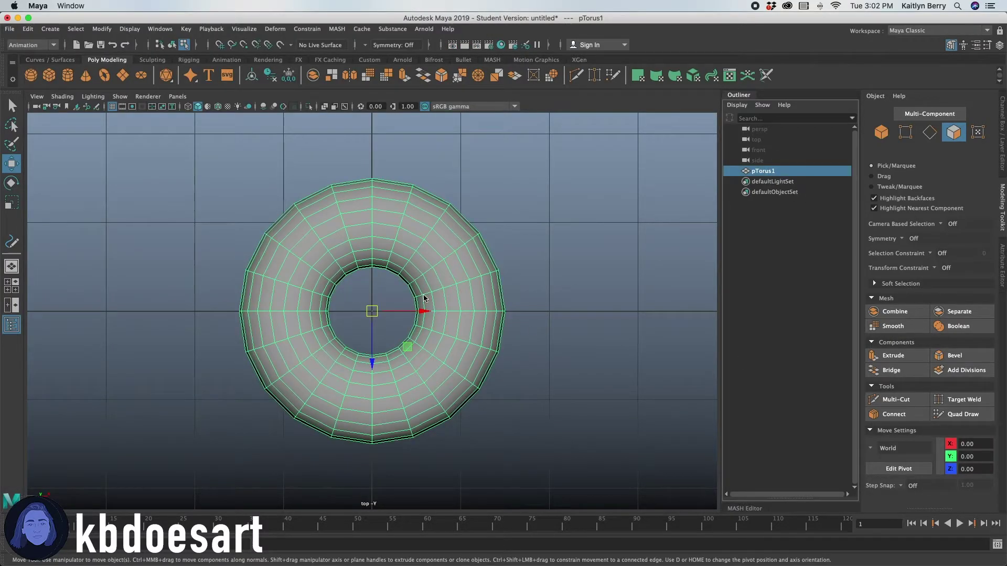
{"action": "right_click", "coordinate": [439, 269], "text": "shift"}
{"action": "left_click", "coordinate": [396, 270]}
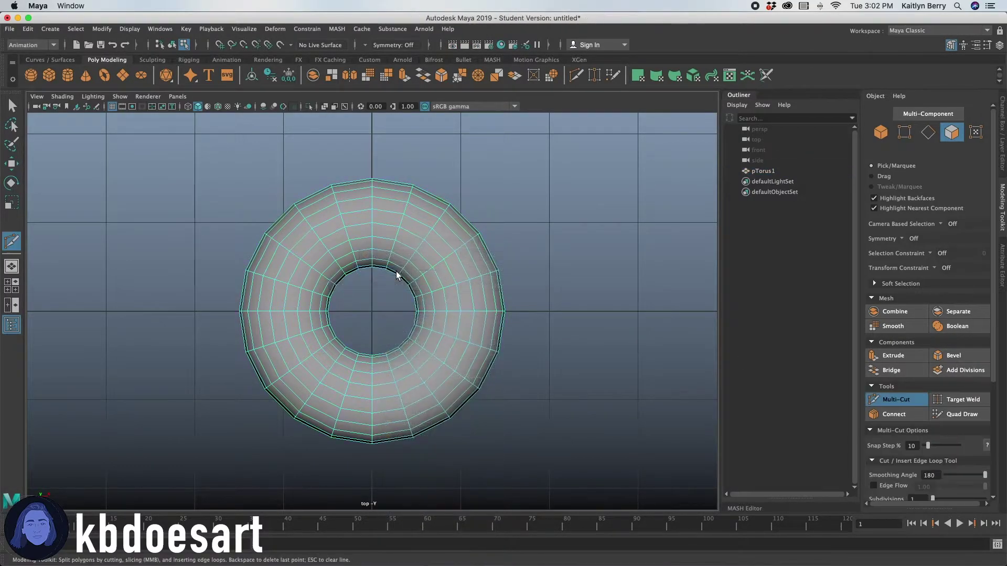
{"action": "left_click", "coordinate": [257, 311]}
{"action": "left_click", "coordinate": [283, 283]}
{"action": "left_click", "coordinate": [278, 259]}
{"action": "left_click", "coordinate": [312, 247]}
{"action": "left_click", "coordinate": [333, 210]}
{"action": "left_click", "coordinate": [350, 193]}
{"action": "left_click", "coordinate": [401, 212]}
{"action": "left_click", "coordinate": [422, 227]}
{"action": "left_click", "coordinate": [427, 220]}
{"action": "left_click", "coordinate": [455, 220]}
{"action": "left_click", "coordinate": [448, 270]}
{"action": "left_click", "coordinate": [457, 284]}
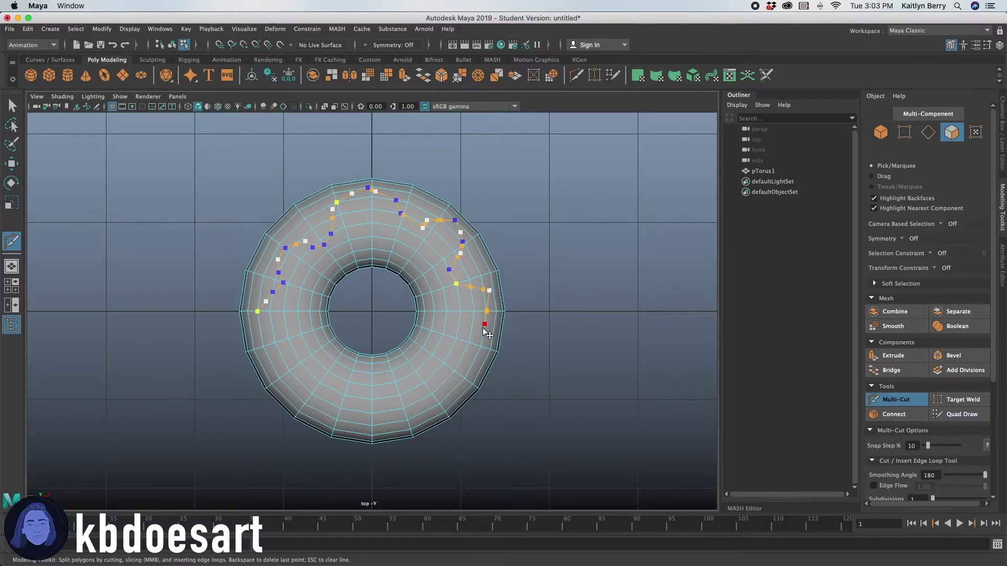
Continue the wavy Multi-Cut line around the lower half of the torus back to its start and commit the cut
{"action": "left_click", "coordinate": [464, 334]}
{"action": "left_click", "coordinate": [444, 344]}
{"action": "left_click", "coordinate": [443, 363]}
{"action": "left_click", "coordinate": [452, 368]}
{"action": "left_click", "coordinate": [456, 379]}
{"action": "left_click", "coordinate": [454, 389]}
{"action": "left_click", "coordinate": [438, 401]}
{"action": "left_click", "coordinate": [426, 396]}
{"action": "left_click", "coordinate": [414, 388]}
{"action": "left_click", "coordinate": [397, 380]}
{"action": "left_click", "coordinate": [383, 385]}
{"action": "left_click", "coordinate": [385, 397]}
{"action": "left_click", "coordinate": [376, 412]}
{"action": "left_click", "coordinate": [372, 421]}
{"action": "left_click", "coordinate": [364, 428]}
{"action": "left_click", "coordinate": [348, 422]}
{"action": "left_click", "coordinate": [342, 403]}
{"action": "left_click", "coordinate": [319, 370]}
{"action": "left_click", "coordinate": [307, 370]}
{"action": "left_click", "coordinate": [298, 380]}
{"action": "left_click", "coordinate": [286, 385]}
{"action": "left_click", "coordinate": [272, 375]}
{"action": "left_click", "coordinate": [272, 365]}
{"action": "left_click", "coordinate": [266, 346]}
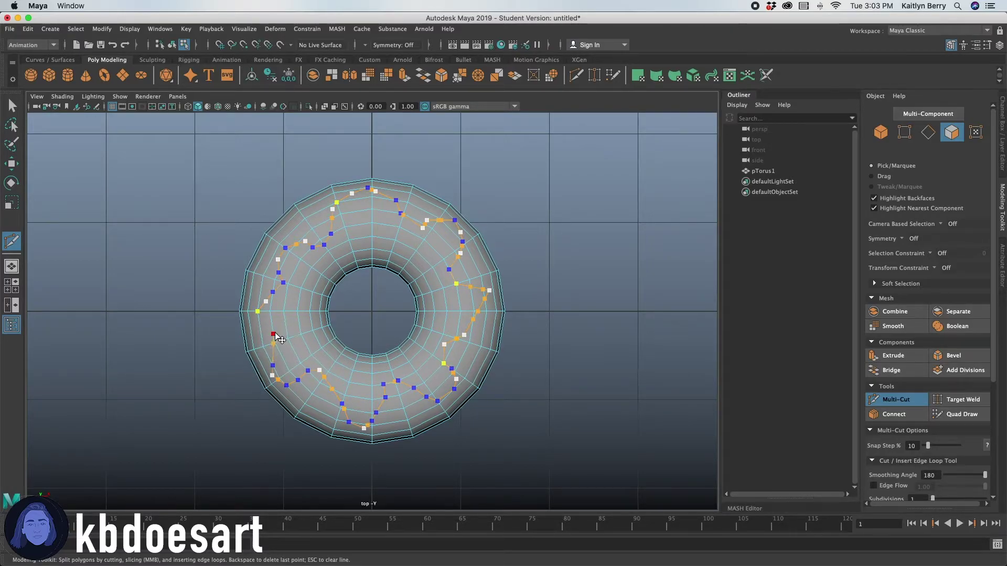
{"action": "left_click", "coordinate": [259, 323]}
{"action": "key", "text": "Return"}
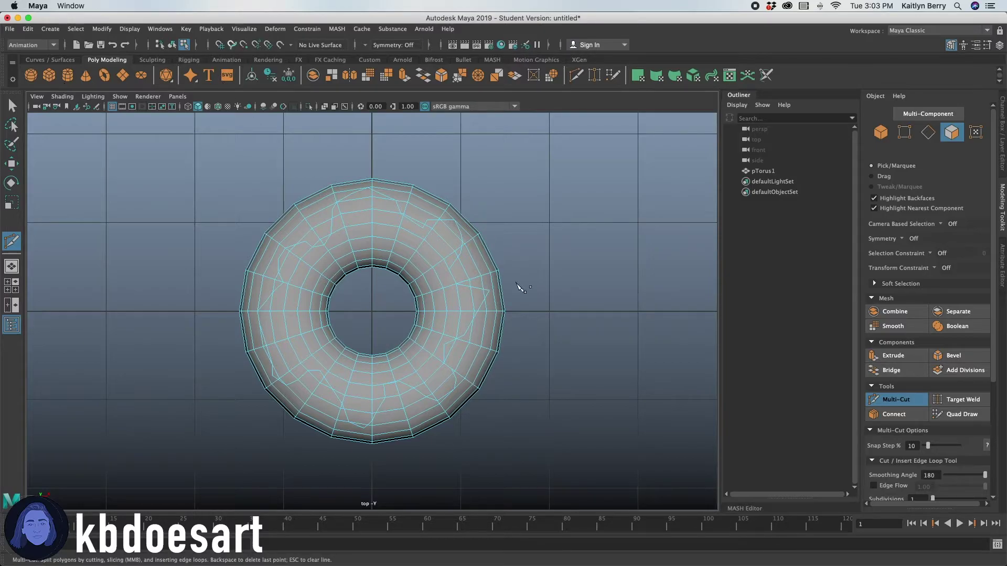
Leave the Multi-Cut tool and switch the torus to face selection
{"action": "key", "text": "q"}
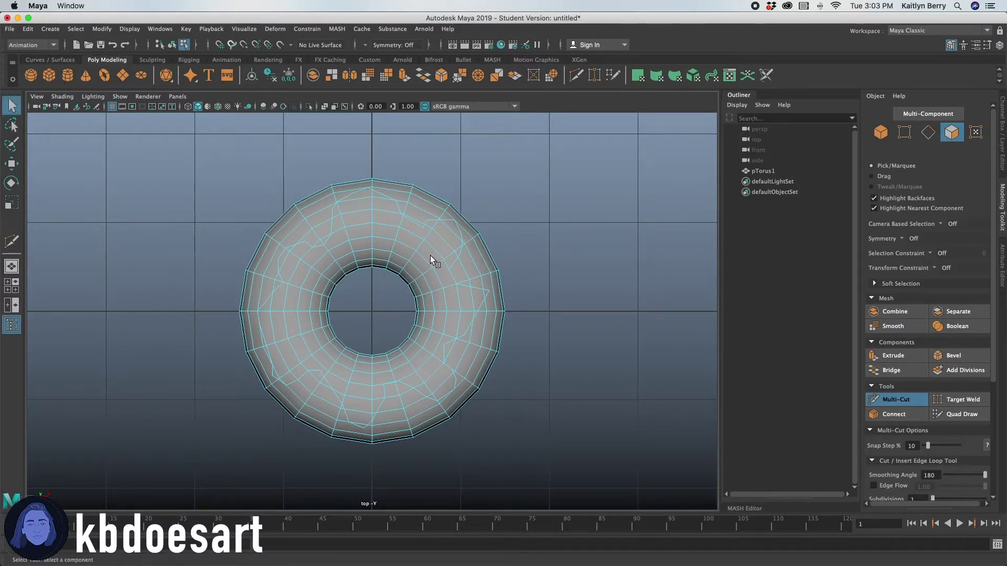
{"action": "right_click", "coordinate": [430, 256]}
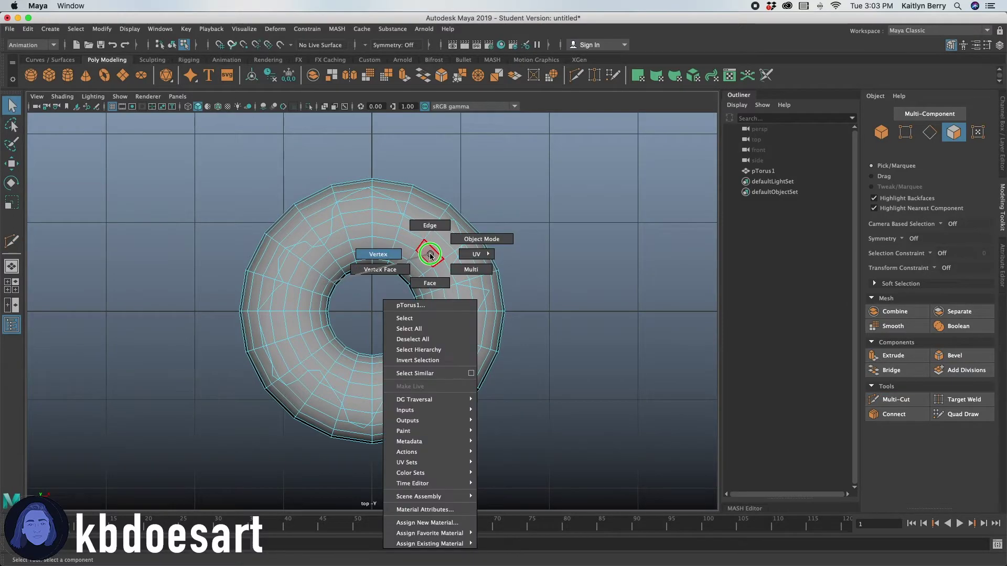
{"action": "left_click", "coordinate": [435, 288]}
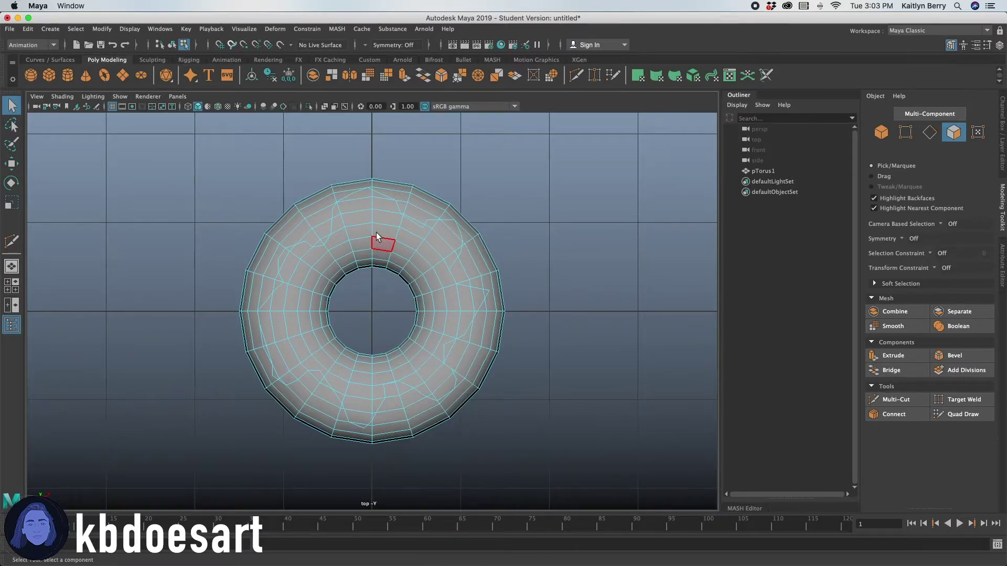
{"action": "left_click_drag", "start_coordinate": [378, 194], "coordinate": [385, 275]}
{"action": "mouse_move", "coordinate": [362, 196]}
{"action": "left_mouse_down", "text": "shift"}
{"action": "mouse_move", "coordinate": [373, 261]}
{"action": "mouse_move", "coordinate": [398, 283]}
{"action": "left_mouse_up", "text": "shift"}
{"action": "left_click_drag", "start_coordinate": [555, 444], "coordinate": [538, 419], "text": "alt"}
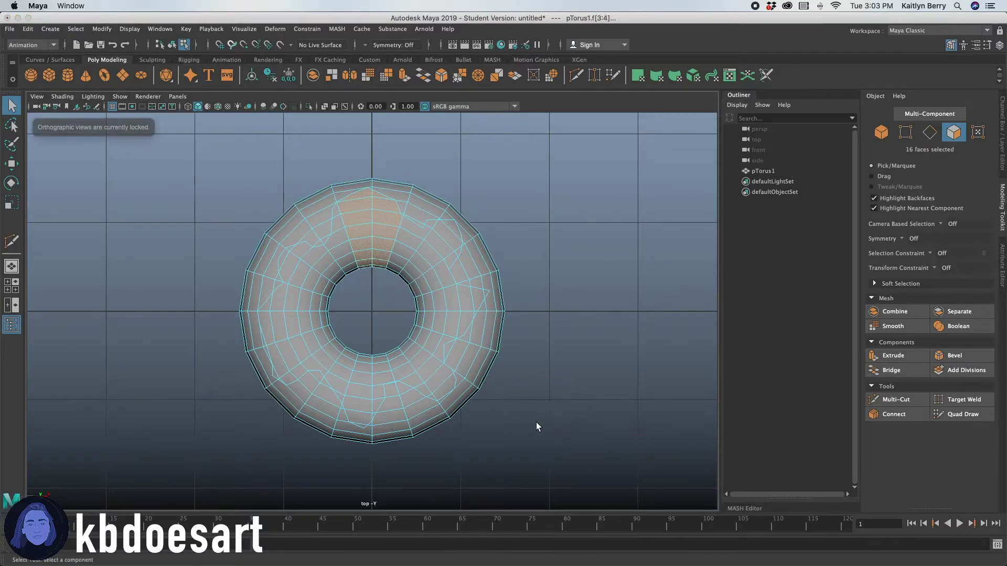
{"action": "left_click", "coordinate": [531, 298]}
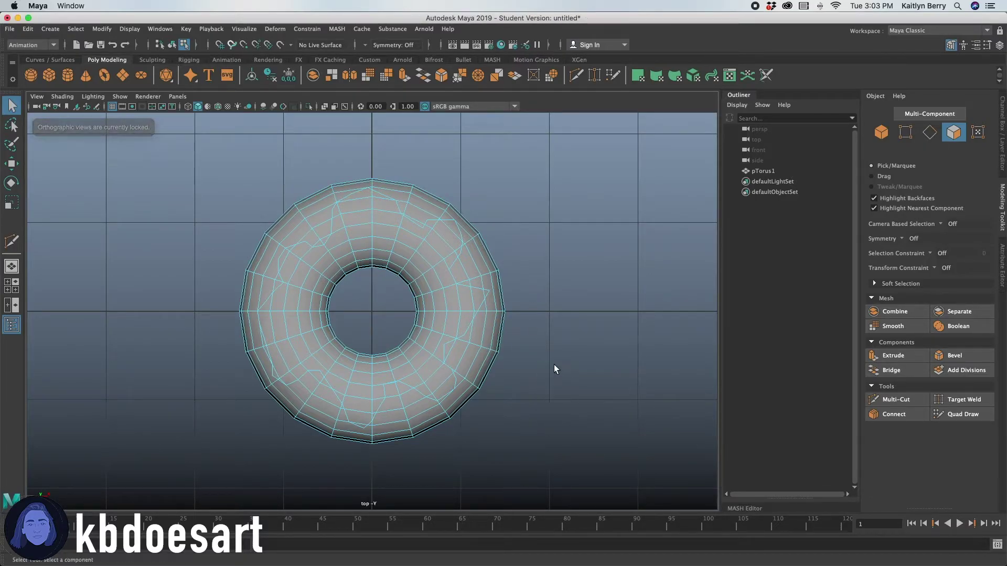
Select the face loops around the torus's inner ring, continuing the selection in the perspective view
{"action": "double_click", "coordinate": [345, 259]}
{"action": "double_click", "coordinate": [418, 262], "text": "shift"}
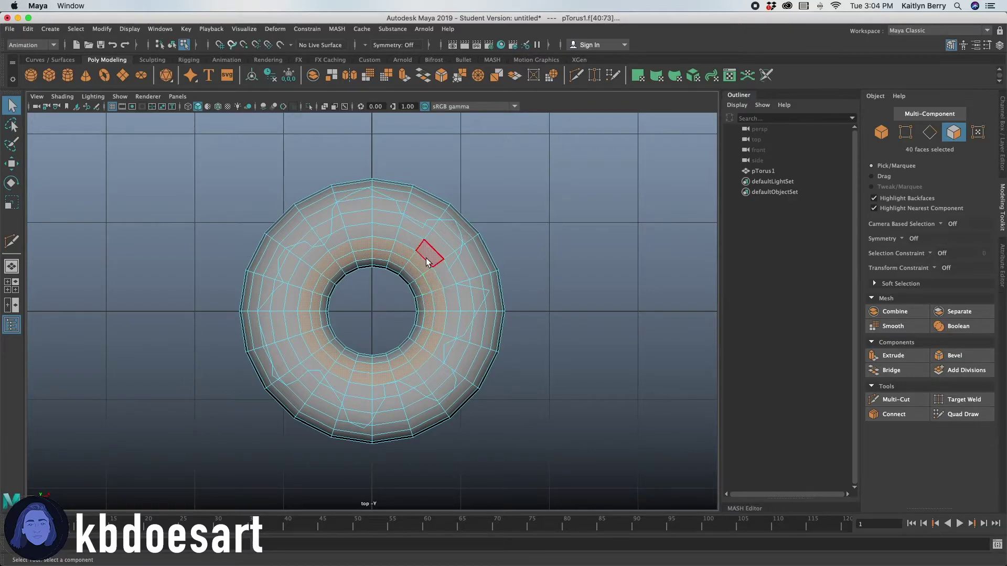
{"action": "key", "text": "space"}
{"action": "key", "text": "space"}
{"action": "left_click_drag", "start_coordinate": [547, 341], "coordinate": [457, 321], "text": "alt"}
{"action": "left_click", "coordinate": [447, 300], "text": "shift"}
{"action": "left_click_drag", "start_coordinate": [540, 354], "coordinate": [419, 404], "text": "alt"}
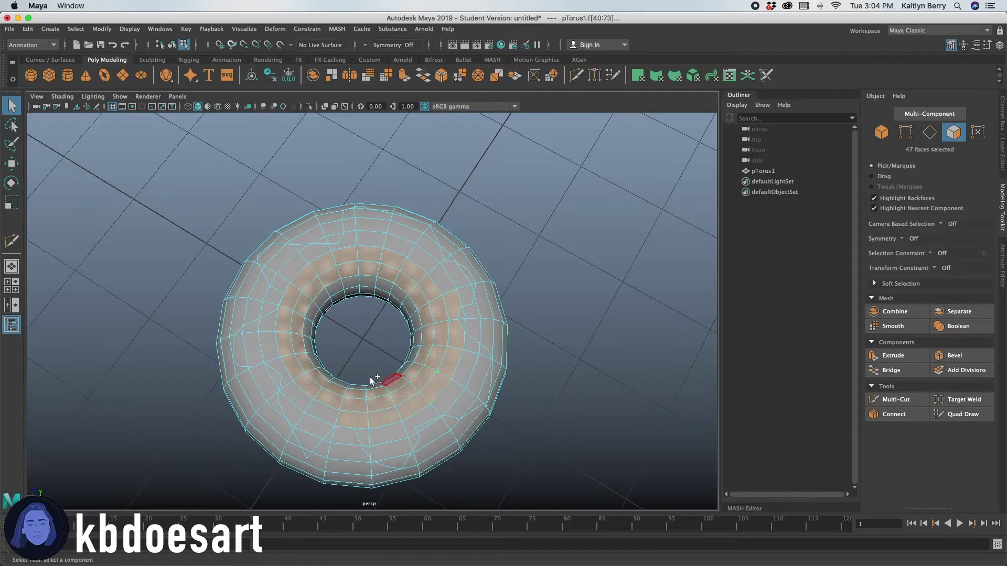
{"action": "key", "text": "ctrl+shift+a"}
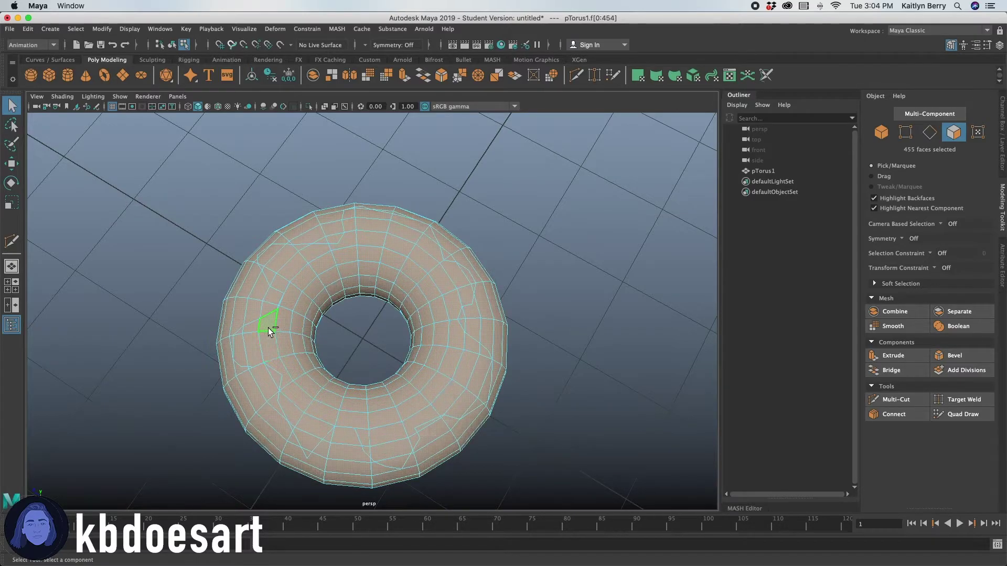
{"action": "double_click", "coordinate": [269, 326]}
{"action": "key", "text": "ctrl+z"}
Extend the selection outward to all the faces enclosed by the wavy outline around the torus
{"action": "double_click", "coordinate": [281, 283]}
{"action": "left_click_drag", "start_coordinate": [281, 284], "coordinate": [309, 262], "text": "shift"}
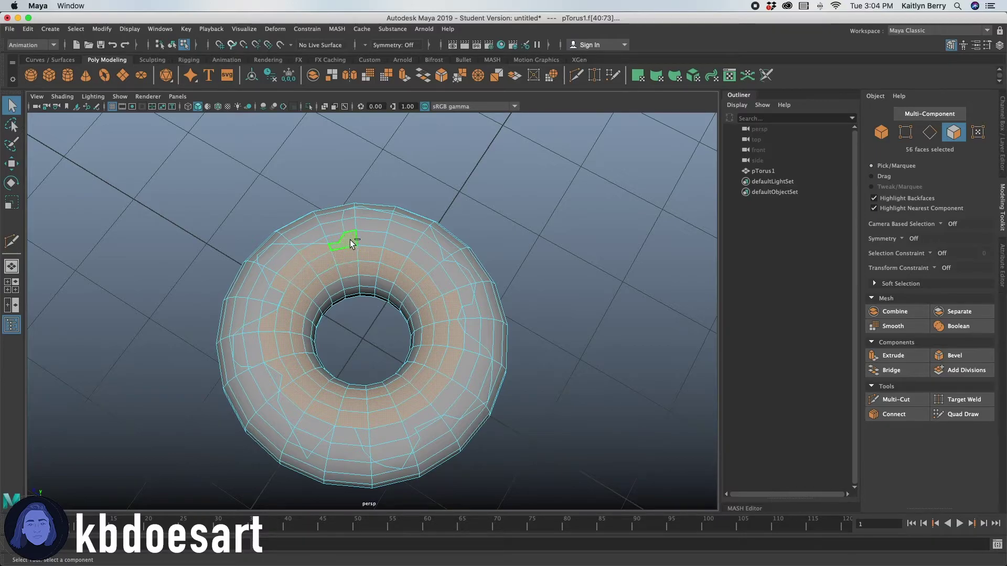
{"action": "mouse_move", "coordinate": [522, 303]}
{"action": "left_mouse_down", "text": "alt"}
{"action": "mouse_move", "coordinate": [523, 321]}
{"action": "mouse_move", "coordinate": [520, 314]}
{"action": "left_mouse_up", "text": "alt"}
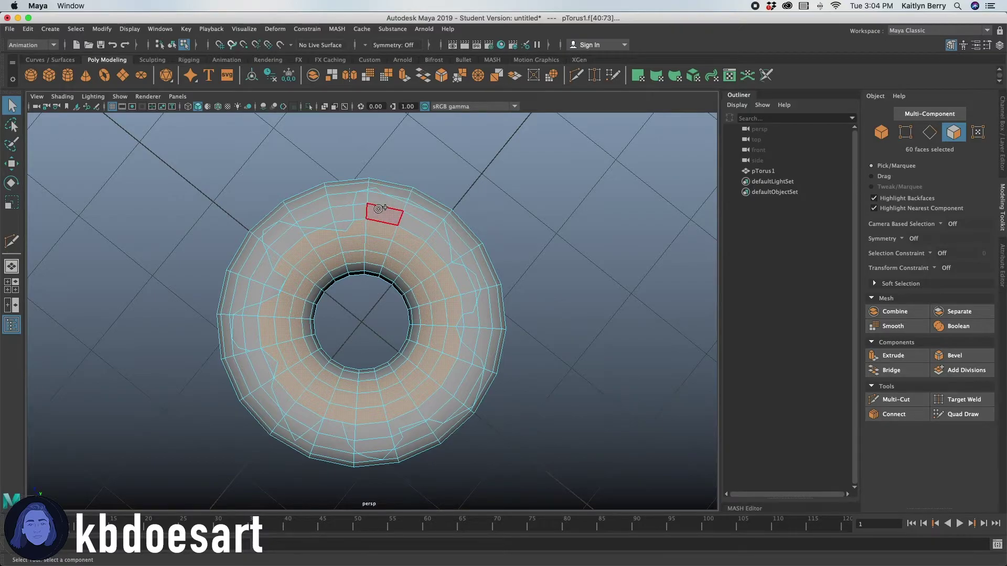
{"action": "mouse_move", "coordinate": [385, 214]}
{"action": "left_mouse_down", "text": "shift"}
{"action": "mouse_move", "coordinate": [364, 212]}
{"action": "mouse_move", "coordinate": [375, 192]}
{"action": "left_mouse_up", "text": "shift"}
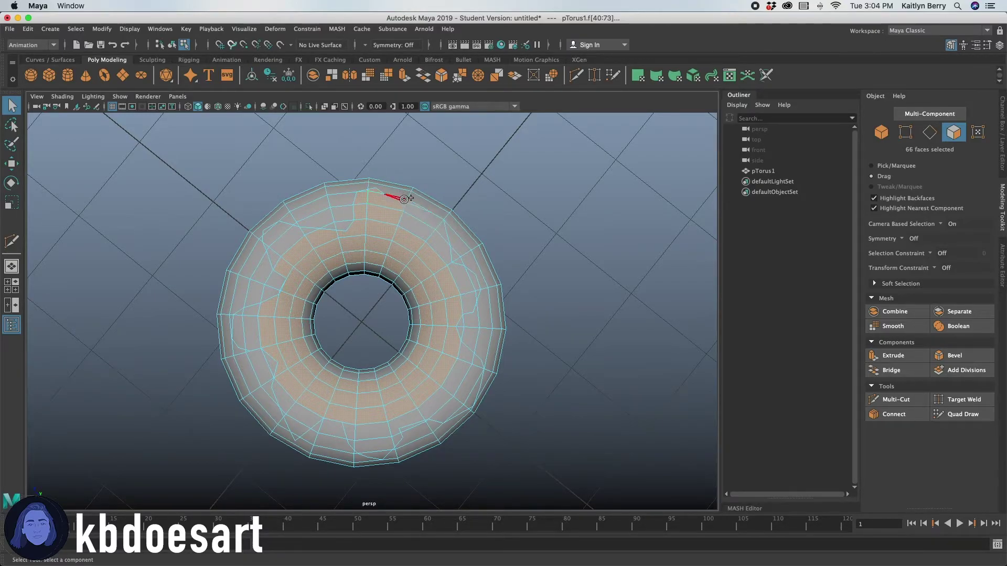
{"action": "mouse_move", "coordinate": [413, 203]}
{"action": "left_mouse_down", "text": "shift"}
{"action": "mouse_move", "coordinate": [417, 228]}
{"action": "mouse_move", "coordinate": [413, 186]}
{"action": "mouse_move", "coordinate": [447, 220]}
{"action": "mouse_move", "coordinate": [438, 243]}
{"action": "mouse_move", "coordinate": [477, 288]}
{"action": "mouse_move", "coordinate": [468, 315]}
{"action": "left_mouse_up", "text": "shift"}
{"action": "mouse_move", "coordinate": [471, 361]}
{"action": "left_mouse_down", "text": "shift"}
{"action": "mouse_move", "coordinate": [443, 399]}
{"action": "mouse_move", "coordinate": [468, 402]}
{"action": "mouse_move", "coordinate": [392, 421]}
{"action": "mouse_move", "coordinate": [380, 453]}
{"action": "mouse_move", "coordinate": [357, 437]}
{"action": "mouse_move", "coordinate": [292, 423]}
{"action": "mouse_move", "coordinate": [285, 404]}
{"action": "mouse_move", "coordinate": [296, 435]}
{"action": "left_mouse_up", "text": "shift"}
{"action": "left_click_drag", "start_coordinate": [244, 338], "coordinate": [242, 311], "text": "shift"}
{"action": "left_click_drag", "start_coordinate": [275, 257], "coordinate": [270, 228], "text": "shift"}
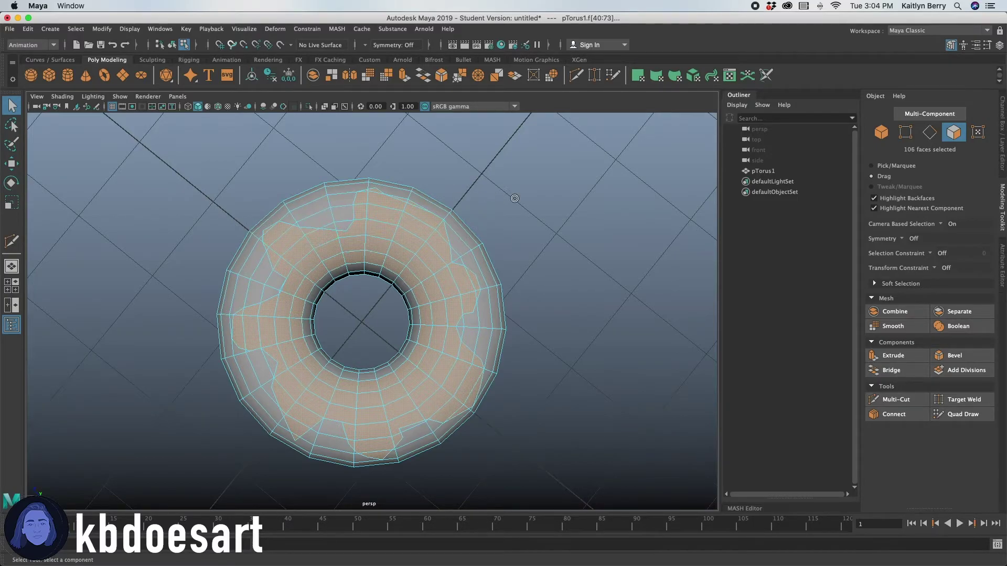
Extrude the selected faces with a thickness of about 0.07 to form raised icing, and preview the donut smoothed
{"action": "key", "text": "ctrl+e"}
{"action": "left_click_drag", "start_coordinate": [554, 229], "coordinate": [541, 207], "text": "alt"}
{"action": "left_click_drag", "start_coordinate": [546, 367], "coordinate": [390, 420], "text": "alt"}
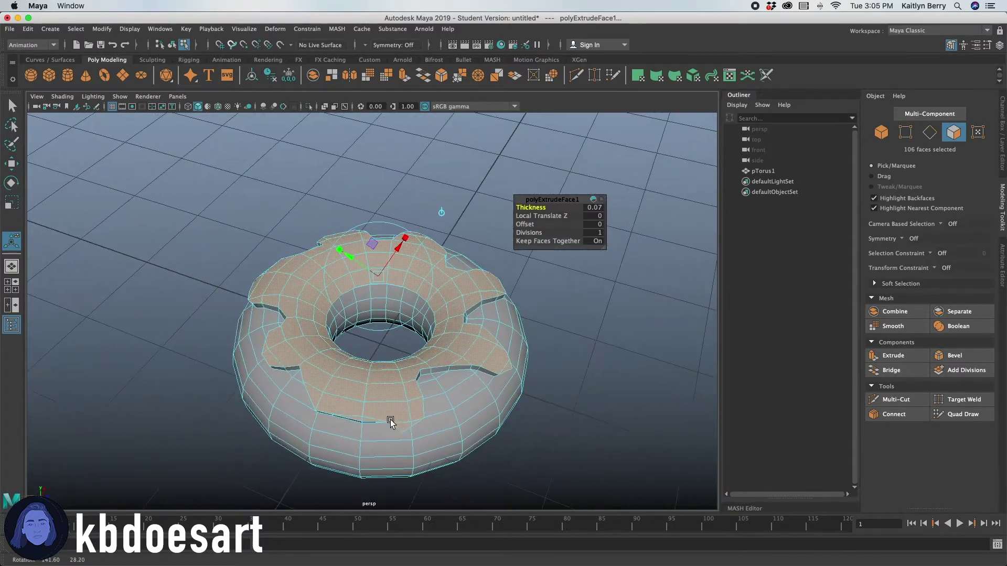
{"action": "left_click_drag", "start_coordinate": [456, 326], "coordinate": [276, 388], "text": "alt"}
{"action": "left_click_drag", "start_coordinate": [501, 362], "coordinate": [428, 363], "text": "alt"}
{"action": "middle_click_drag", "start_coordinate": [532, 212], "coordinate": [530, 206]}
{"action": "left_click", "coordinate": [585, 348]}
{"action": "left_click_drag", "start_coordinate": [584, 348], "coordinate": [382, 367], "text": "alt"}
Create a polygon cylinder with default dimensions and scale it down uniformly to about 0.05
{"action": "left_click", "coordinate": [68, 80]}
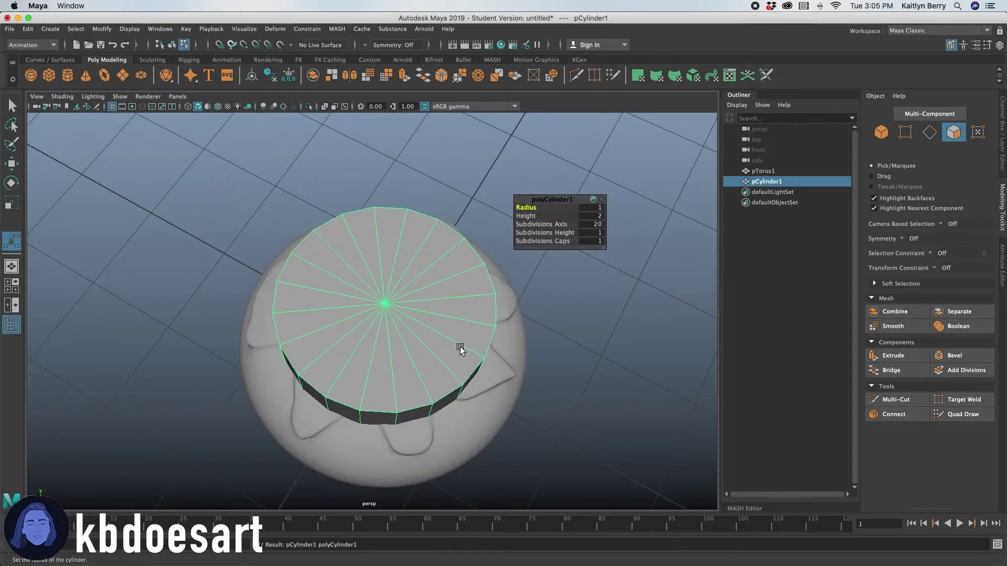
{"action": "key", "text": "Delete"}
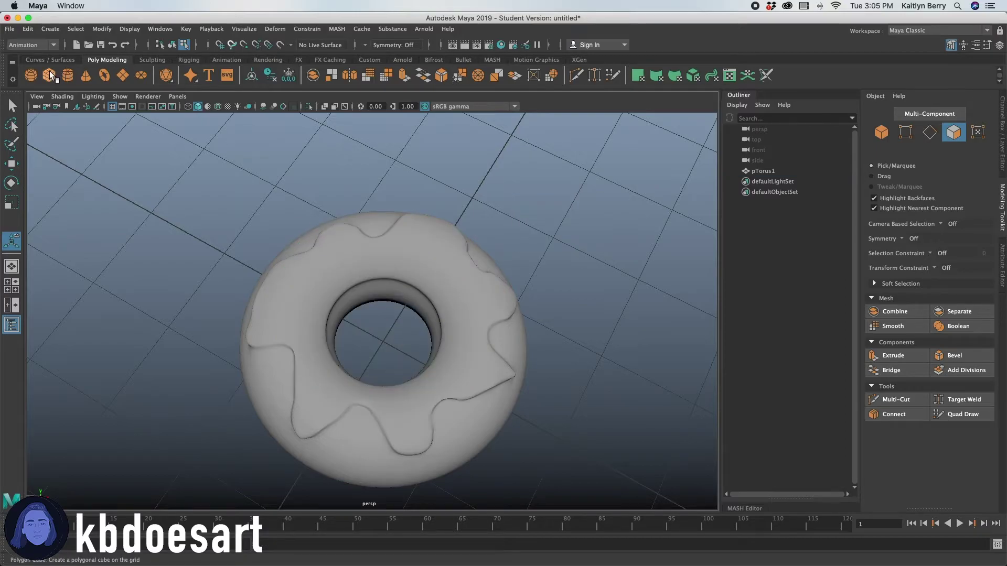
{"action": "left_click", "coordinate": [68, 76]}
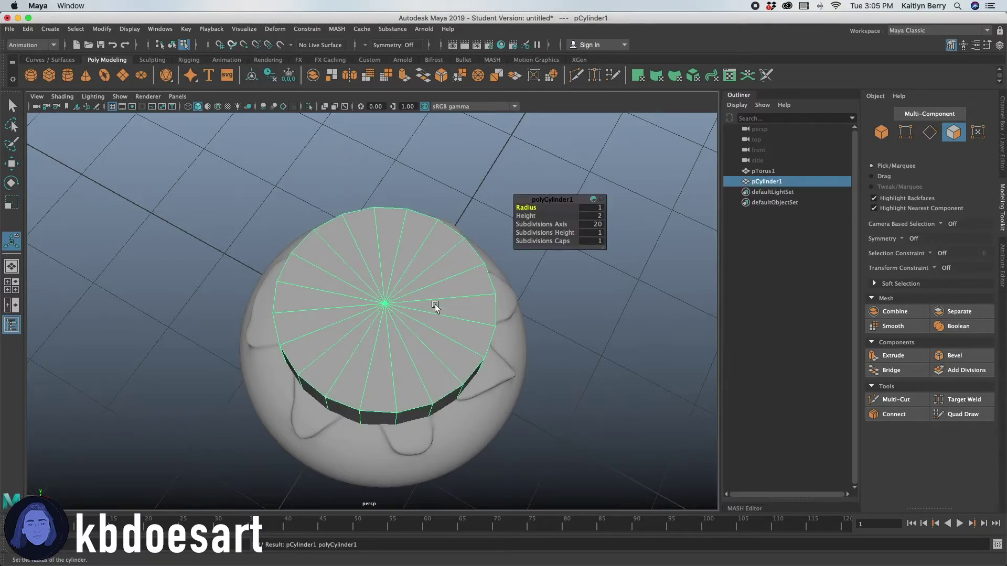
{"action": "left_click_drag", "start_coordinate": [425, 368], "coordinate": [478, 351], "text": "alt"}
{"action": "key", "text": "r"}
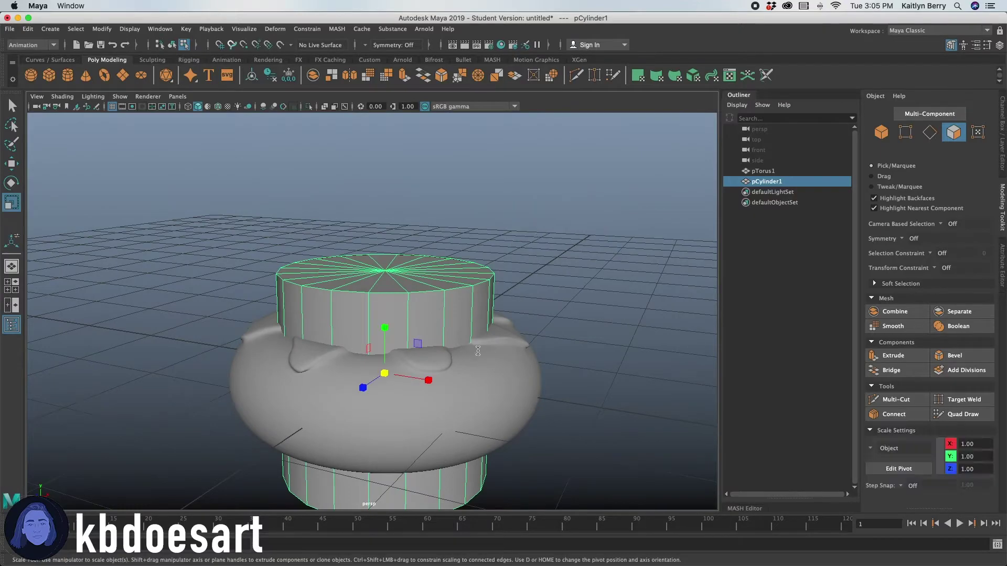
{"action": "left_click_drag", "start_coordinate": [388, 356], "coordinate": [231, 360]}
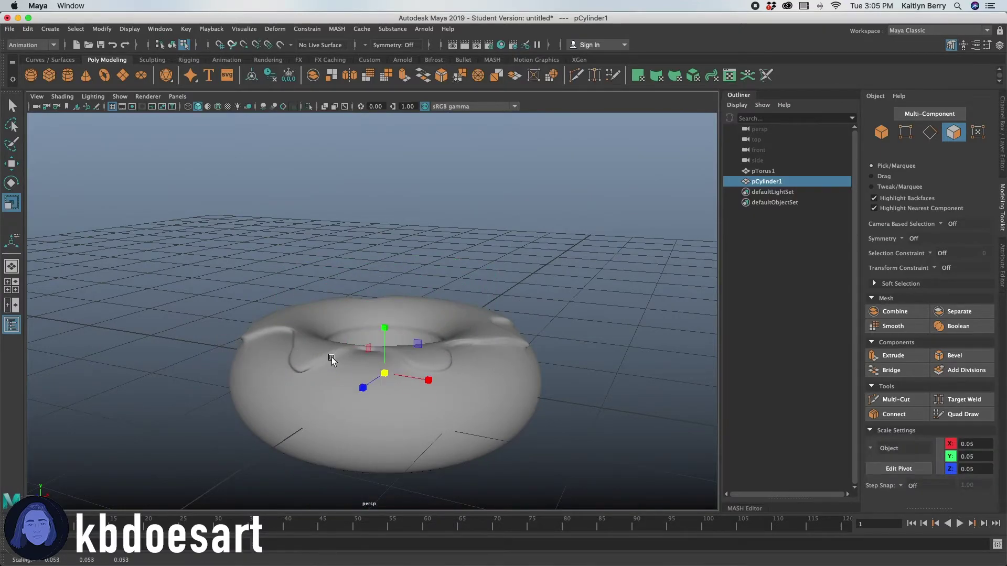
Raise the cylinder above the donut to about Y 0.996 and scale it to about 0.018 × 0.063 × 0.018
{"action": "key", "text": "w"}
{"action": "left_click_drag", "start_coordinate": [382, 337], "coordinate": [376, 168]}
{"action": "key", "text": "r"}
{"action": "mouse_move", "coordinate": [385, 271]}
{"action": "left_mouse_down"}
{"action": "mouse_move", "coordinate": [359, 269]}
{"action": "mouse_move", "coordinate": [371, 274]}
{"action": "left_mouse_up"}
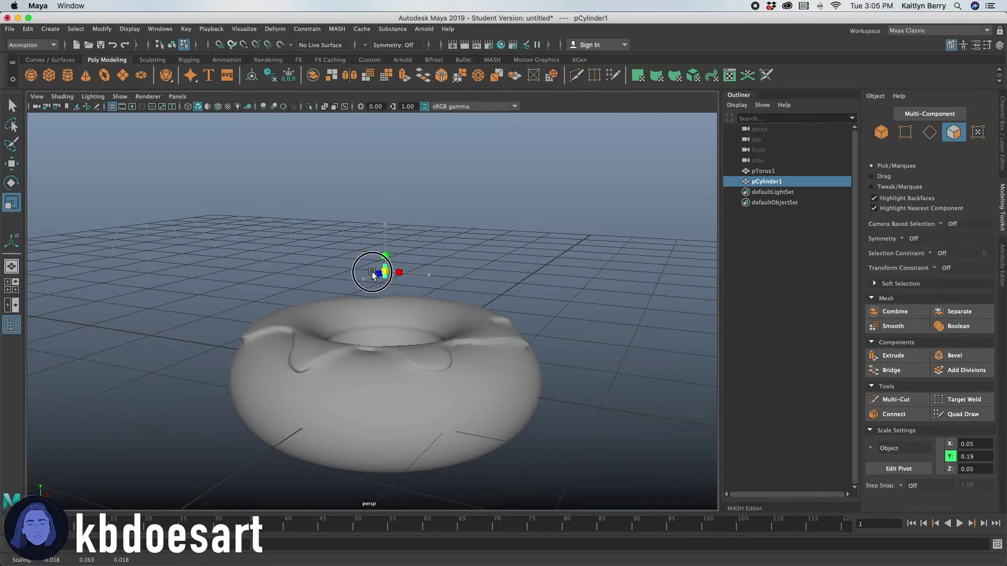
{"action": "right_click_drag", "start_coordinate": [567, 283], "coordinate": [839, 220], "text": "alt"}
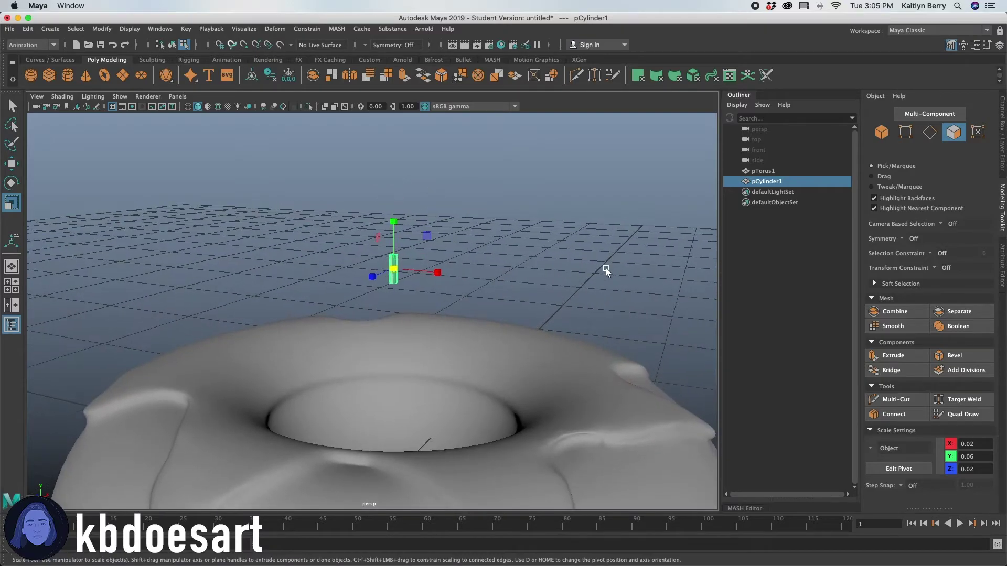
Set the cylinder's Rotate X to 90 and move it onto the icing at about X -0.145, Y 0.576, Z 0.974
{"action": "left_click", "coordinate": [1002, 137]}
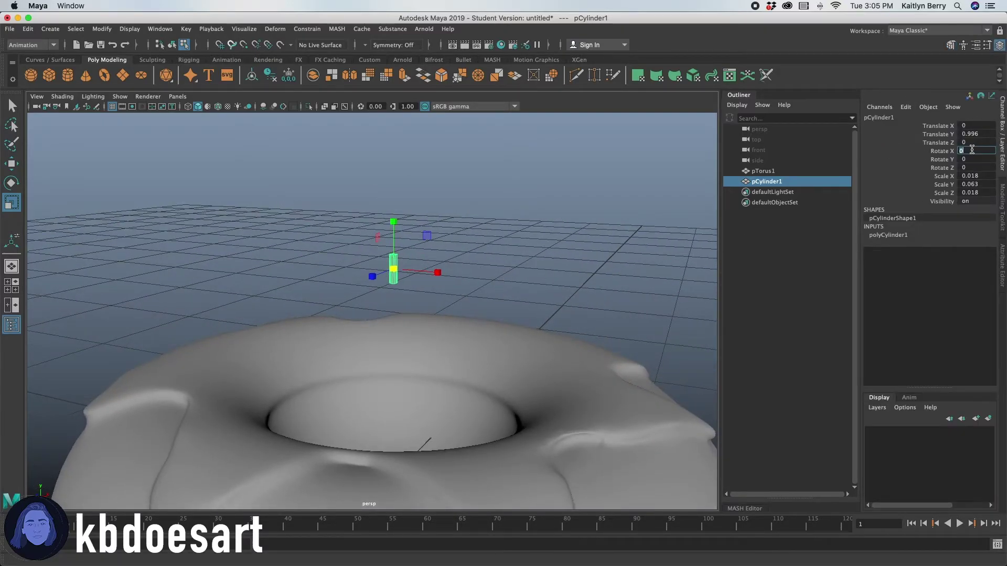
{"action": "left_click_drag", "start_coordinate": [709, 245], "coordinate": [470, 307], "text": "alt"}
{"action": "key", "text": "w"}
{"action": "left_click_drag", "start_coordinate": [358, 271], "coordinate": [337, 329]}
{"action": "left_click_drag", "start_coordinate": [287, 293], "coordinate": [296, 304]}
{"action": "left_click_drag", "start_coordinate": [372, 334], "coordinate": [352, 338], "text": "alt"}
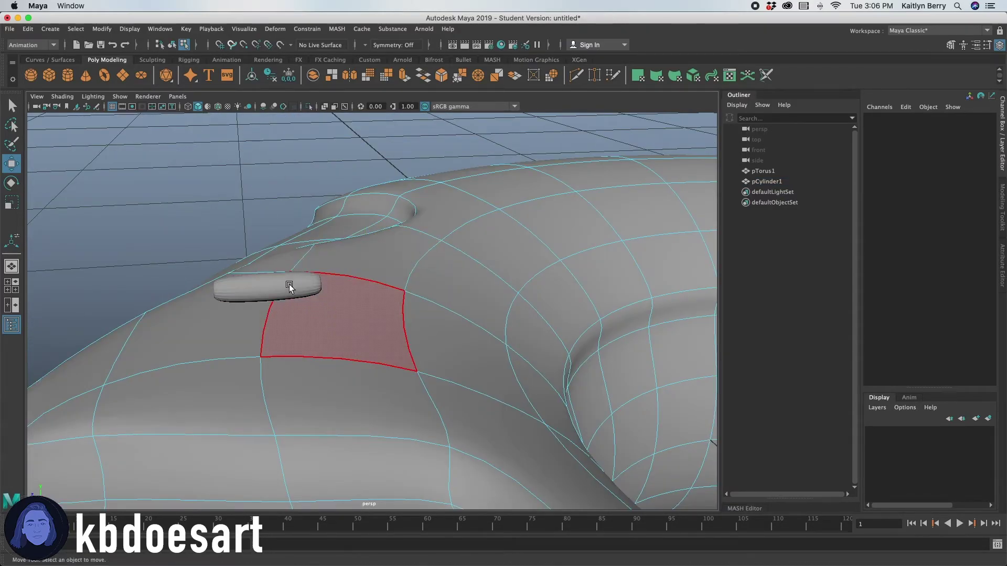
Return the smoothed cylinder to object mode and lower it into the icing to about Y 0.548
{"action": "left_click", "coordinate": [288, 289]}
{"action": "right_click", "coordinate": [289, 290]}
{"action": "right_click_drag", "start_coordinate": [289, 290], "coordinate": [340, 252]}
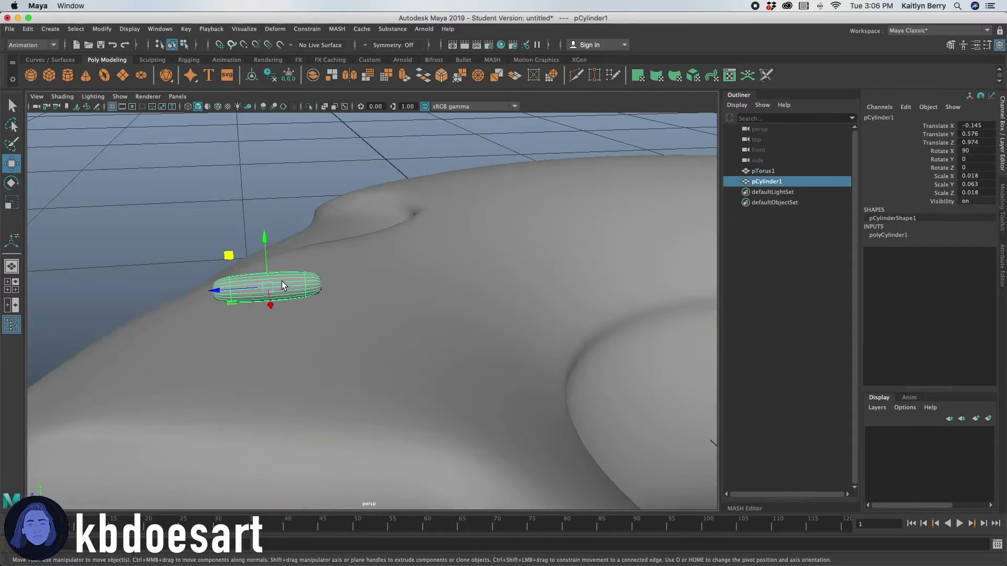
{"action": "left_click_drag", "start_coordinate": [282, 281], "coordinate": [275, 335], "text": "alt"}
{"action": "key", "text": "3"}
{"action": "left_click_drag", "start_coordinate": [254, 195], "coordinate": [360, 276]}
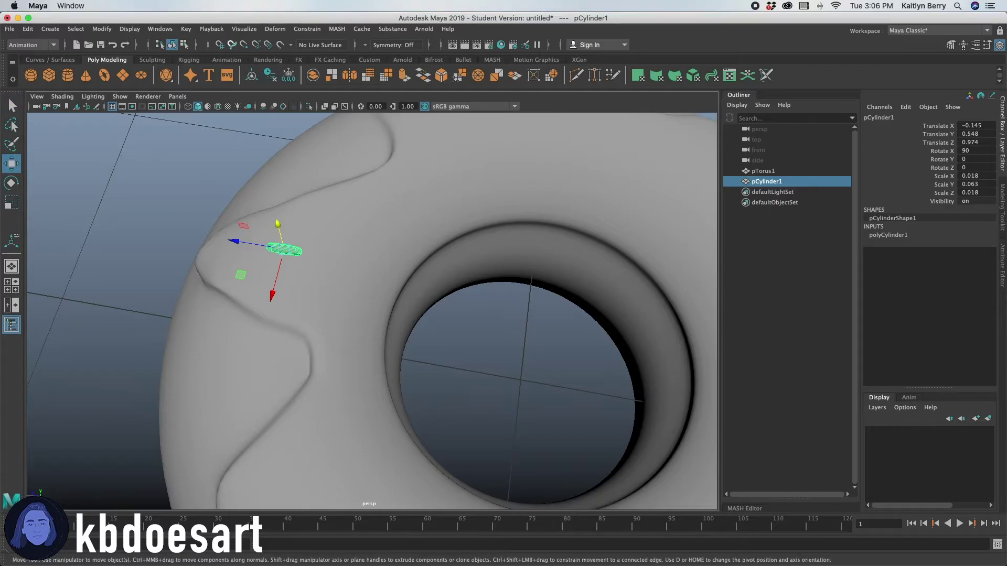
Duplicate the sprinkle, rotate the copy about 56.8 in Y and move it to about X 0.12, Y 0.47, Z 0.672
{"action": "key", "text": "ctrl+d"}
{"action": "left_click_drag", "start_coordinate": [256, 246], "coordinate": [344, 363]}
{"action": "key", "text": "e"}
{"action": "key", "text": "w"}
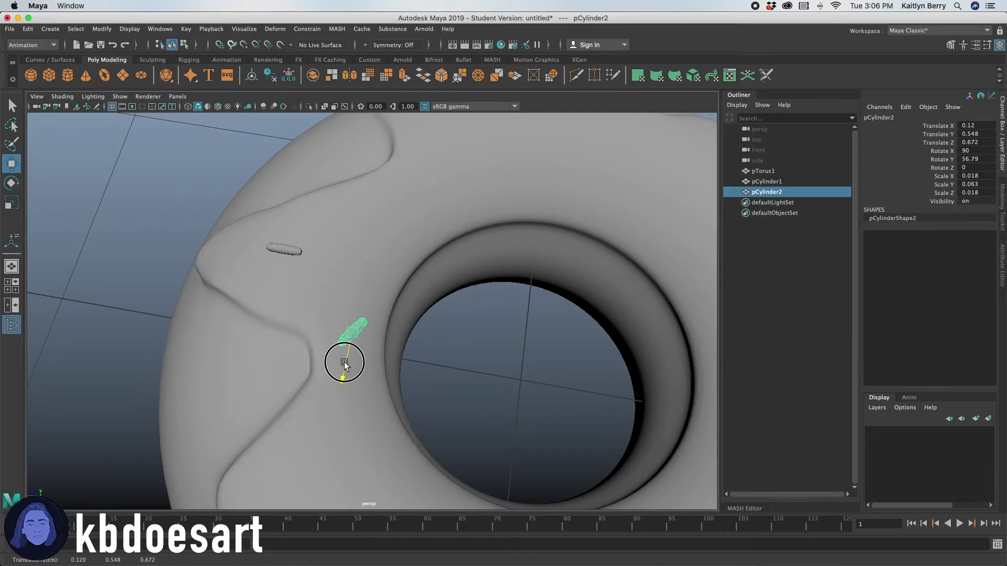
{"action": "left_click_drag", "start_coordinate": [404, 395], "coordinate": [385, 337], "text": "alt"}
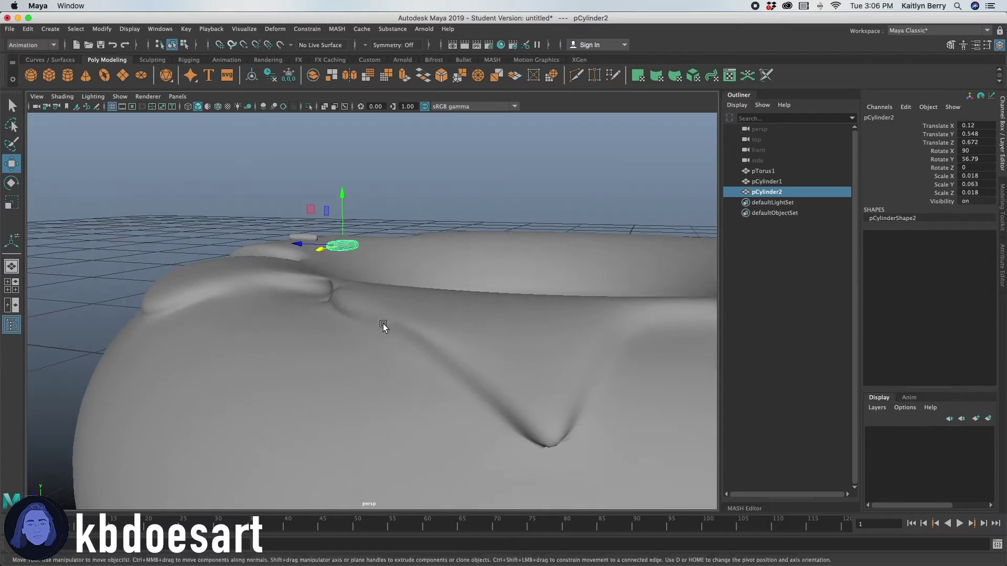
{"action": "left_click_drag", "start_coordinate": [344, 197], "coordinate": [343, 217]}
{"action": "mouse_move", "coordinate": [370, 265]}
{"action": "left_mouse_down", "text": "alt"}
{"action": "mouse_move", "coordinate": [393, 277]}
{"action": "mouse_move", "coordinate": [361, 272]}
{"action": "left_mouse_up", "text": "alt"}
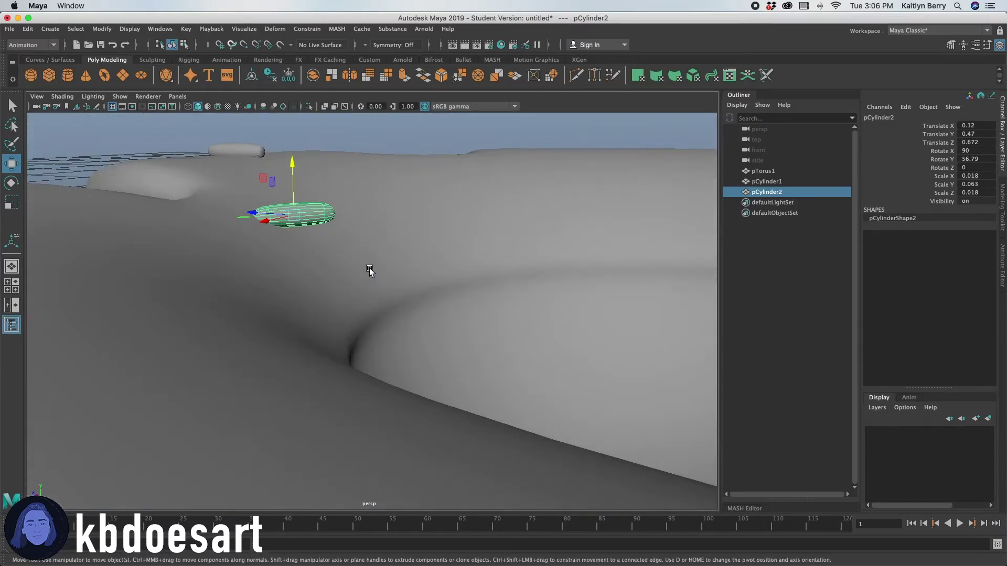
Tilt the second sprinkle and reposition it to follow the slope of the icing near the hole
{"action": "key", "text": "e"}
{"action": "left_click_drag", "start_coordinate": [315, 205], "coordinate": [323, 234]}
{"action": "left_click_drag", "start_coordinate": [256, 181], "coordinate": [301, 290]}
{"action": "key", "text": "w"}
{"action": "key", "text": "e"}
{"action": "key", "text": "w"}
Duplicate the sprinkle repeatedly, moving and rotating the copies to scatter 21 sprinkles over the icing
{"action": "key", "text": "ctrl+d"}
{"action": "key", "text": "ctrl+d"}
{"action": "key", "text": "ctrl+d"}
{"action": "key", "text": "e"}
{"action": "key", "text": "w"}
{"action": "key", "text": "ctrl+d"}
{"action": "key", "text": "ctrl+d"}
{"action": "key", "text": "ctrl+d"}
{"action": "key", "text": "ctrl+d"}
{"action": "key", "text": "ctrl+d"}
{"action": "key", "text": "ctrl+d"}
{"action": "key", "text": "ctrl+d"}
{"action": "key", "text": "ctrl+d"}
{"action": "key", "text": "ctrl+d"}
Select the sprinkle pCylinder17 beside the hole and rotate it to about X -103.8, Y -48.5, Z 175.7
{"action": "left_click", "coordinate": [539, 326]}
{"action": "left_click", "coordinate": [234, 298]}
{"action": "key", "text": "e"}
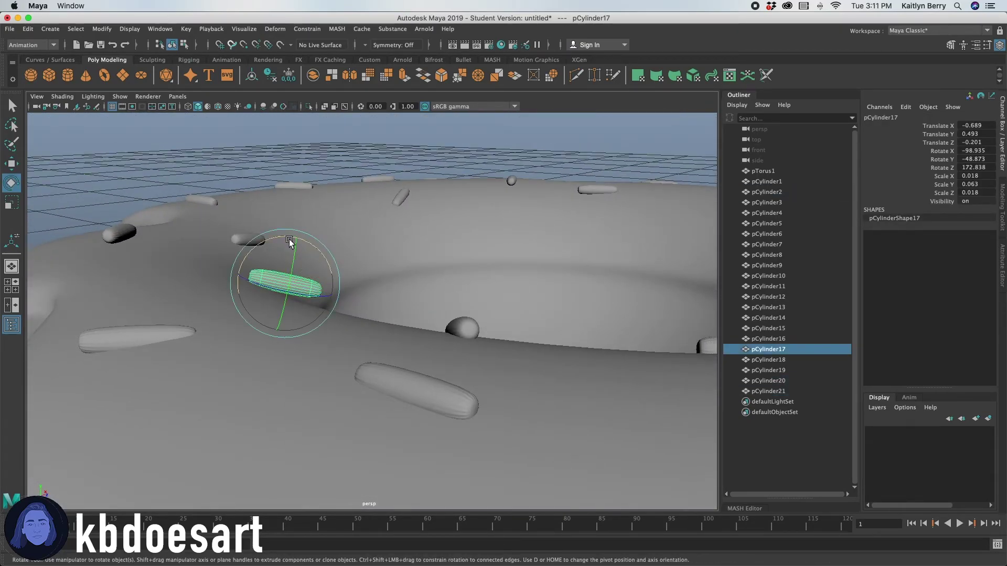
{"action": "left_click_drag", "start_coordinate": [296, 240], "coordinate": [298, 241]}
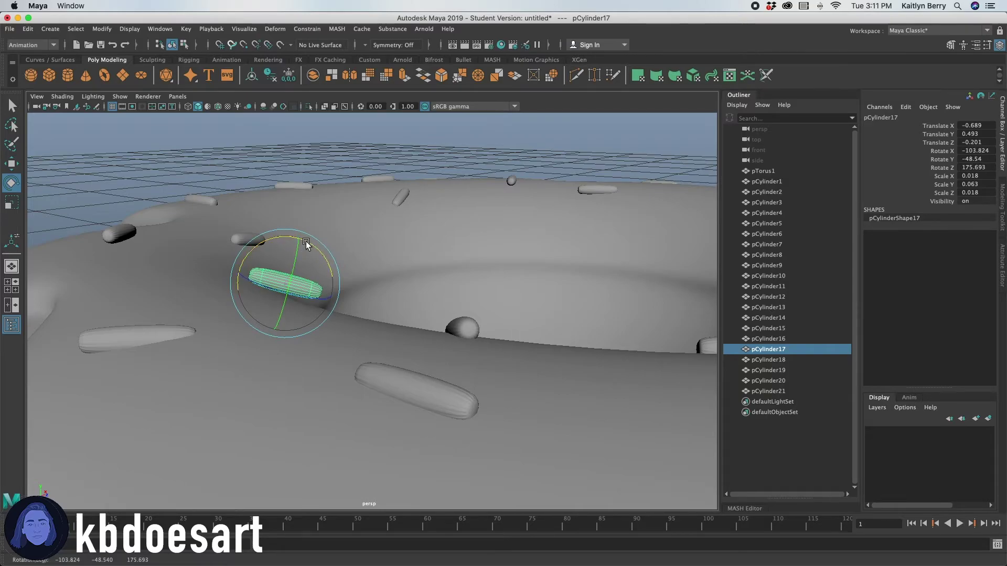
Move the selected sprinkle beside the hole into place on the icing surface and clear the selection
{"action": "key", "text": "w"}
{"action": "left_click_drag", "start_coordinate": [286, 285], "coordinate": [560, 414]}
{"action": "left_click_drag", "start_coordinate": [539, 414], "coordinate": [584, 382], "text": "alt"}
{"action": "left_click", "coordinate": [550, 349]}
Examine the whole donut from above and from several angles to check how the sprinkles are distributed and seated
{"action": "left_click_drag", "start_coordinate": [602, 426], "coordinate": [620, 404], "text": "alt"}
{"action": "right_click_drag", "start_coordinate": [621, 405], "coordinate": [467, 382], "text": "alt"}
{"action": "left_click_drag", "start_coordinate": [467, 382], "coordinate": [504, 442], "text": "alt"}
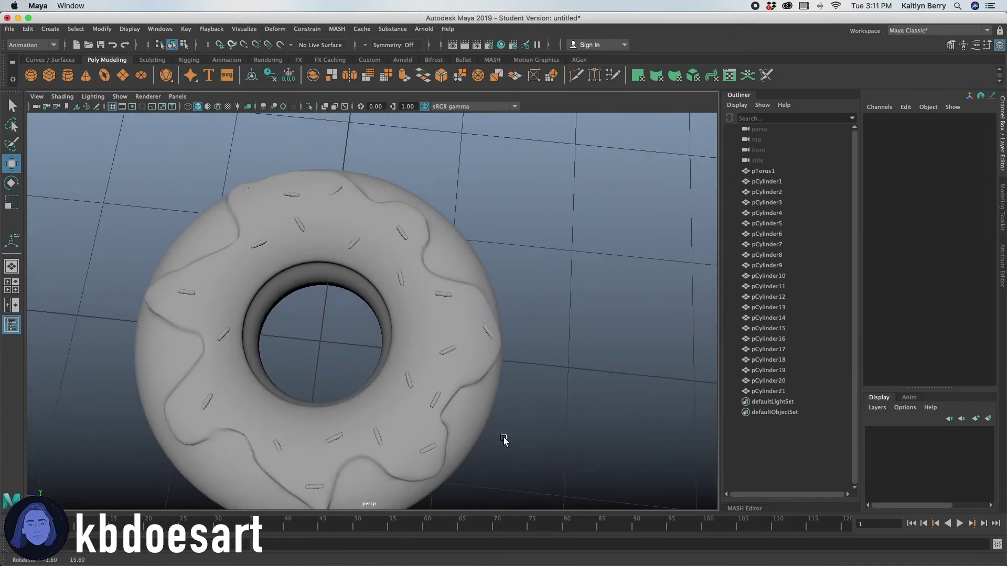
{"action": "right_click_drag", "start_coordinate": [542, 423], "coordinate": [448, 386], "text": "alt"}
{"action": "mouse_move", "coordinate": [448, 385]}
{"action": "left_mouse_down", "text": "alt"}
{"action": "mouse_move", "coordinate": [443, 362]}
{"action": "mouse_move", "coordinate": [439, 370]}
{"action": "left_mouse_up", "text": "alt"}
{"action": "right_click_drag", "start_coordinate": [478, 349], "coordinate": [427, 355], "text": "alt"}
{"action": "left_click_drag", "start_coordinate": [427, 355], "coordinate": [315, 324], "text": "alt"}
{"action": "left_click_drag", "start_coordinate": [458, 309], "coordinate": [425, 336], "text": "alt"}
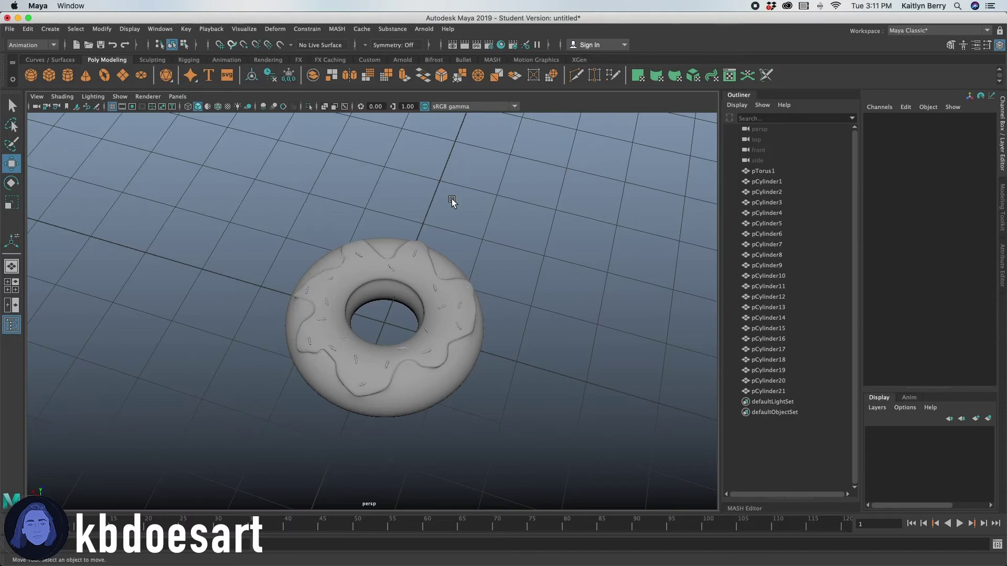
Select the torus with all of its sprinkles and combine them into a single mesh using the Modeling tools
{"action": "left_click_drag", "start_coordinate": [254, 215], "coordinate": [561, 527]}
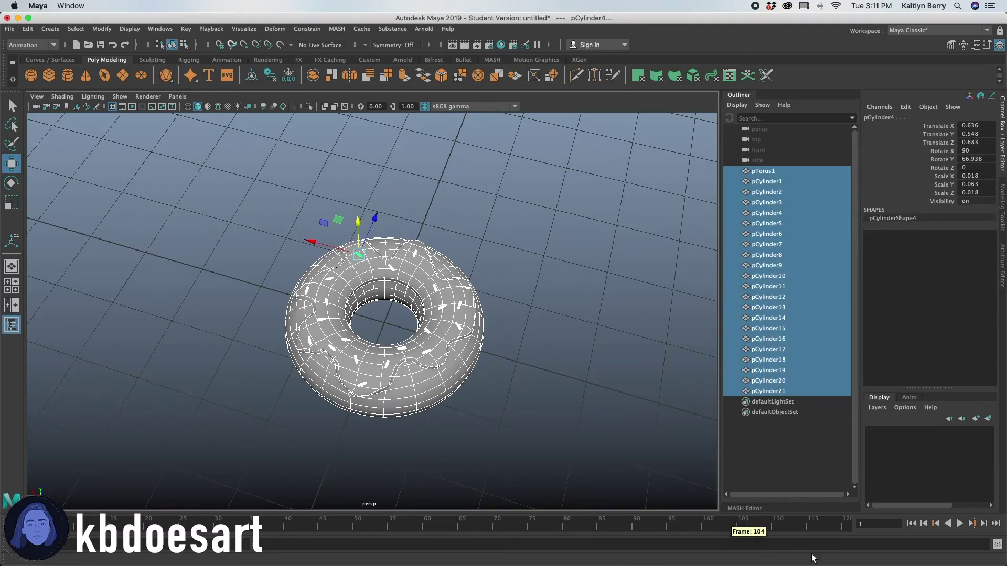
{"action": "left_click", "coordinate": [33, 46]}
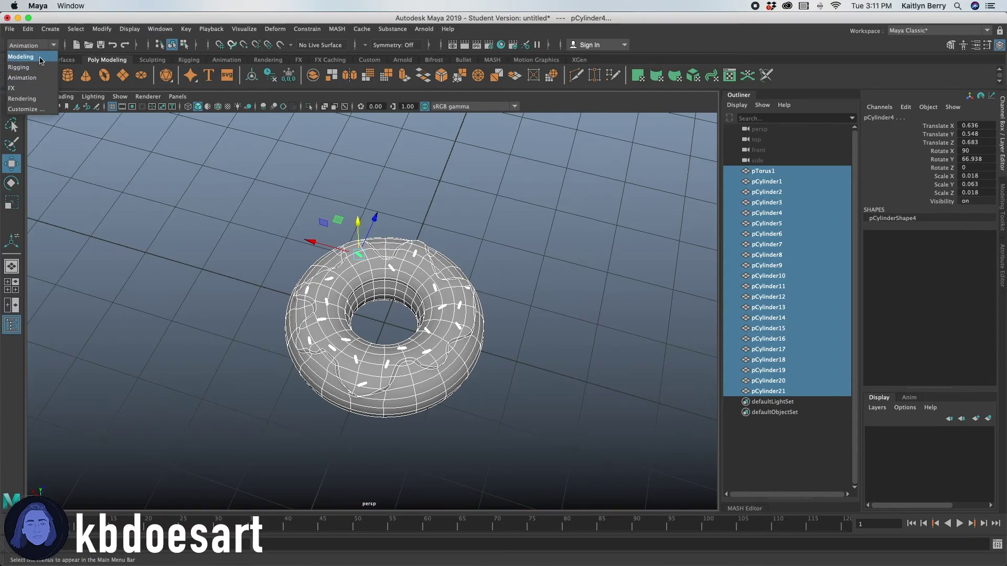
{"action": "left_click", "coordinate": [41, 61]}
{"action": "left_click", "coordinate": [187, 29]}
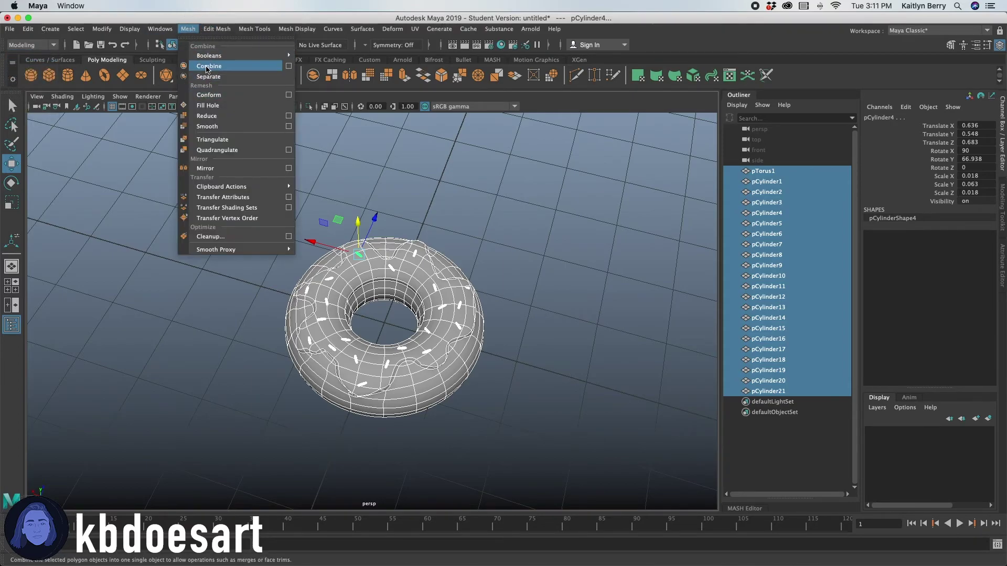
{"action": "left_click", "coordinate": [208, 66]}
{"action": "left_click", "coordinate": [505, 263]}
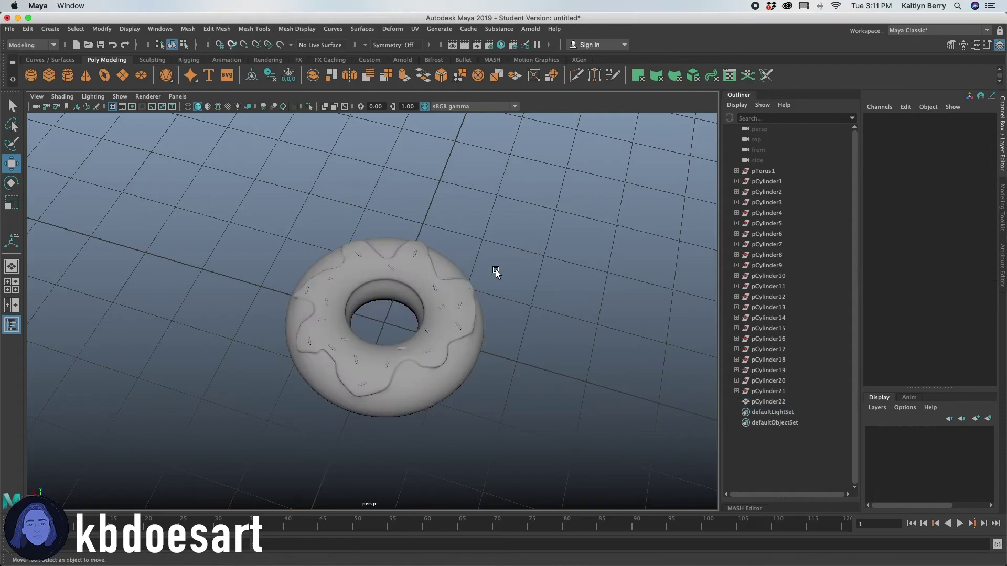
Undo the combine of the donut and sprinkles, and test selecting one sprinkle on its own
{"action": "left_click", "coordinate": [433, 332]}
{"action": "key", "text": "ctrl+z"}
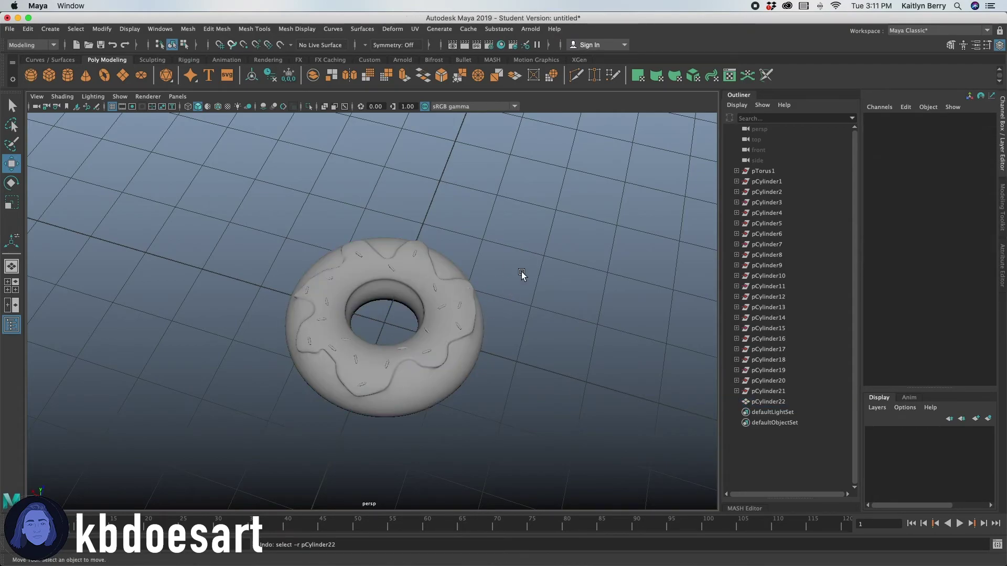
{"action": "key", "text": "ctrl+z"}
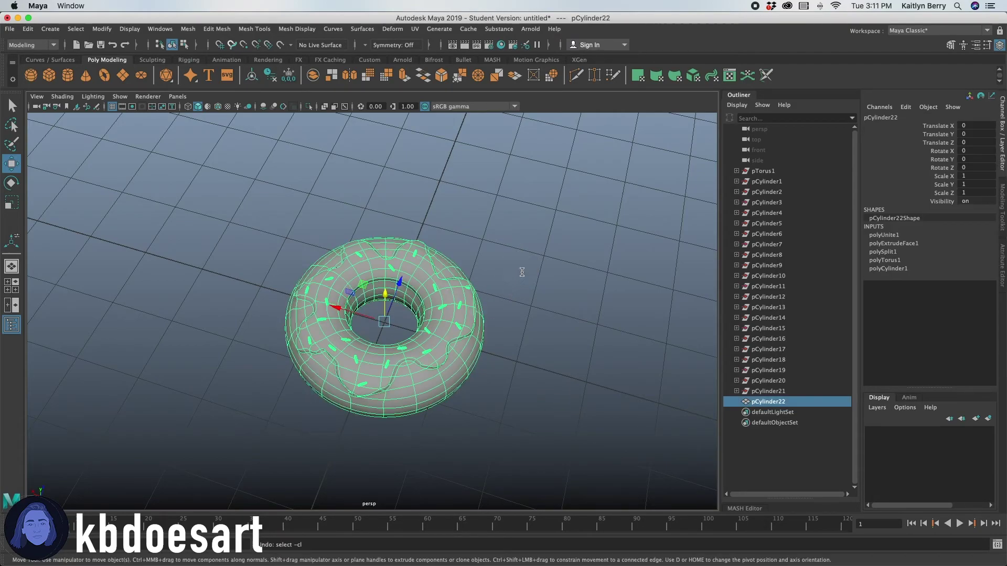
{"action": "left_click", "coordinate": [522, 276]}
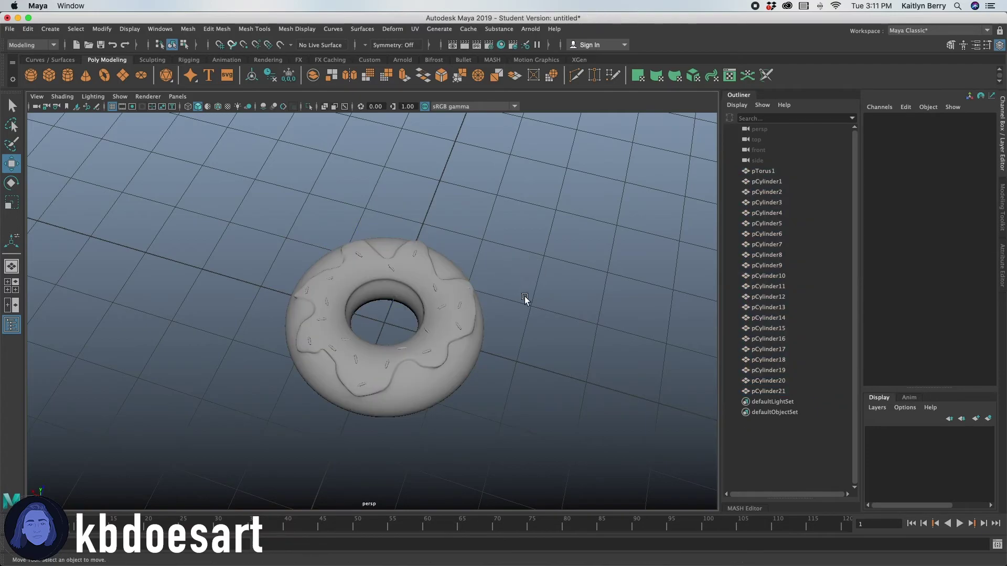
{"action": "left_click", "coordinate": [426, 318]}
{"action": "left_click", "coordinate": [456, 309]}
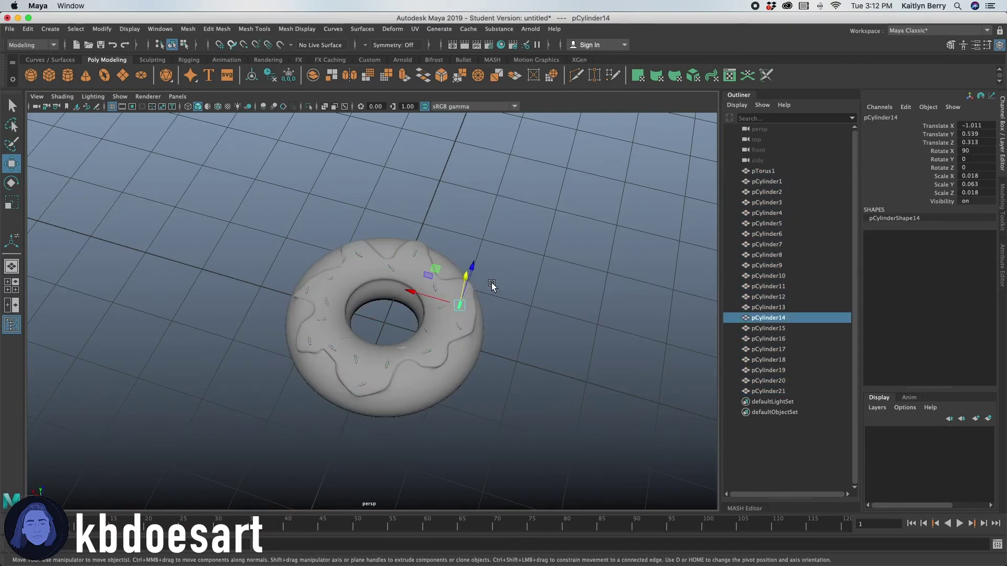
{"action": "left_click", "coordinate": [497, 281]}
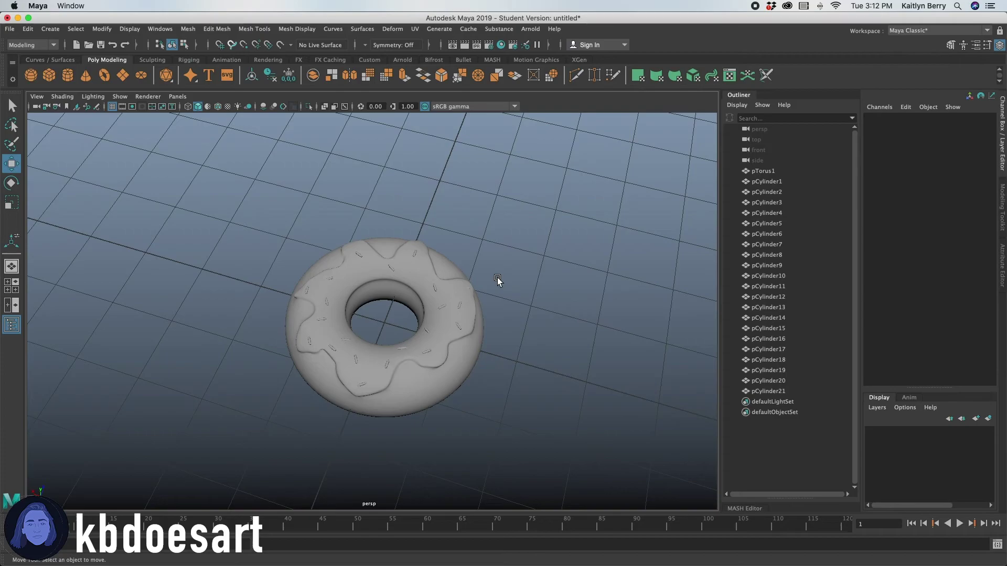